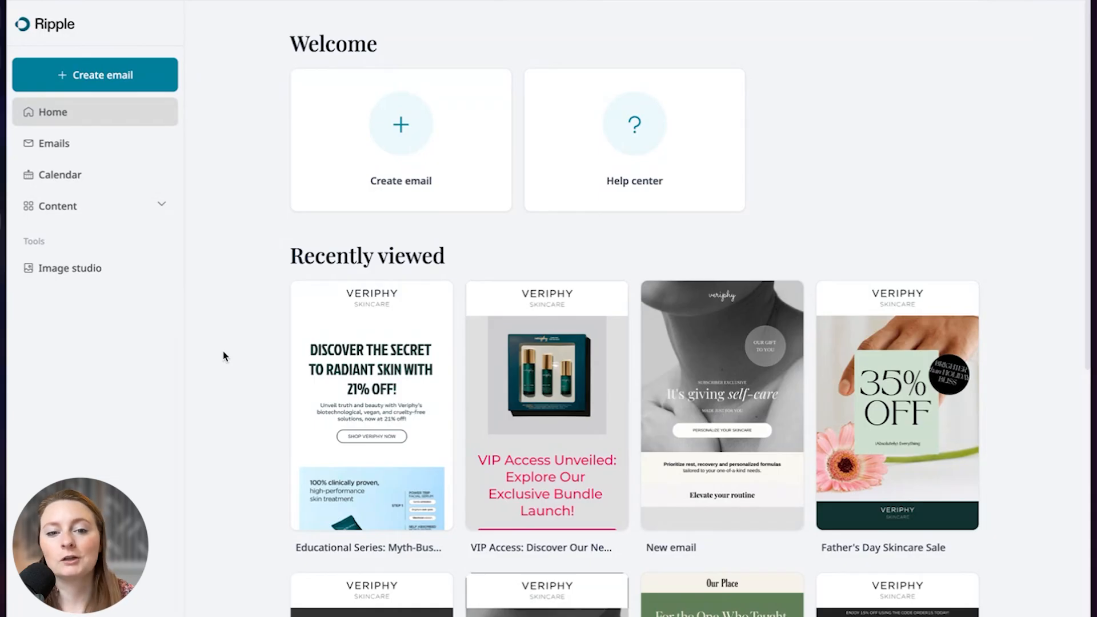
Step: Start a new email and browse the marketplace templates for the Post purchase and Welcome email use cases
click(398, 144)
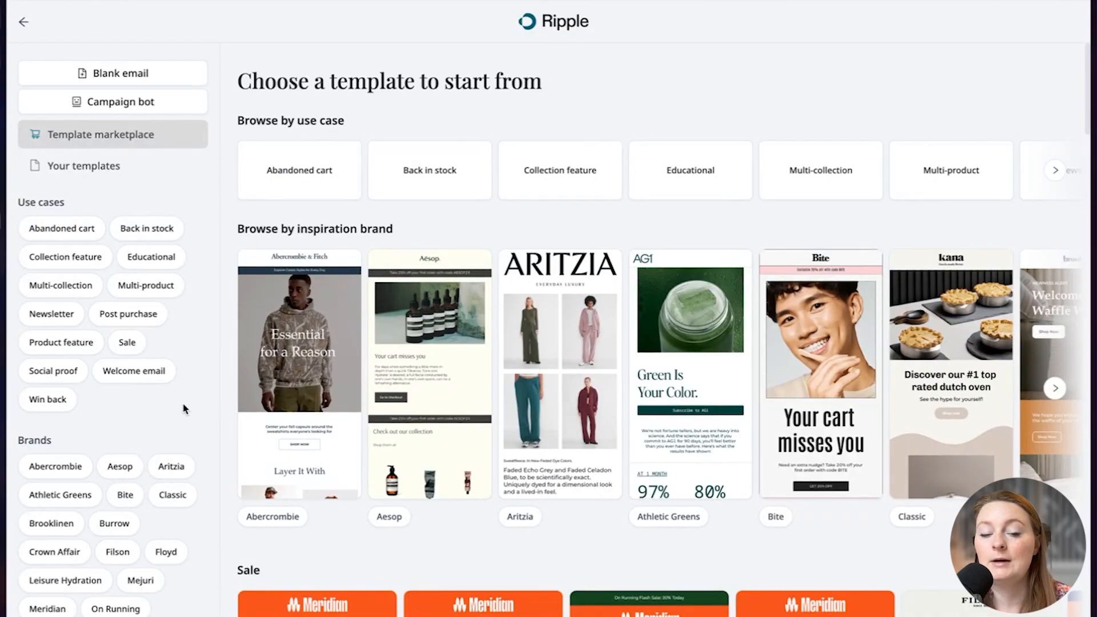
click(137, 371)
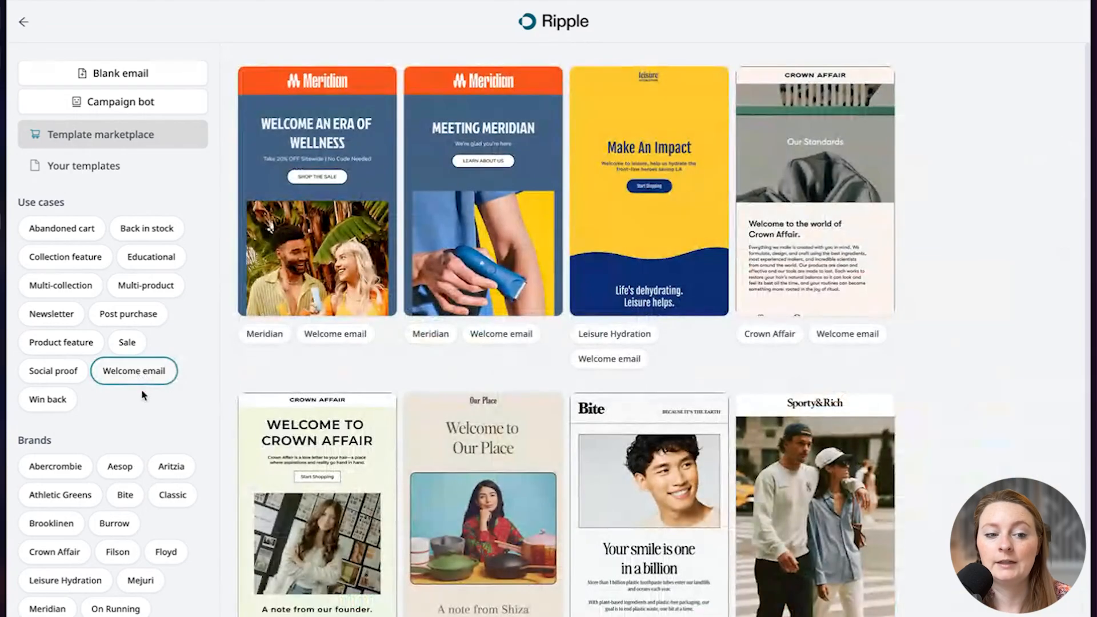
click(140, 314)
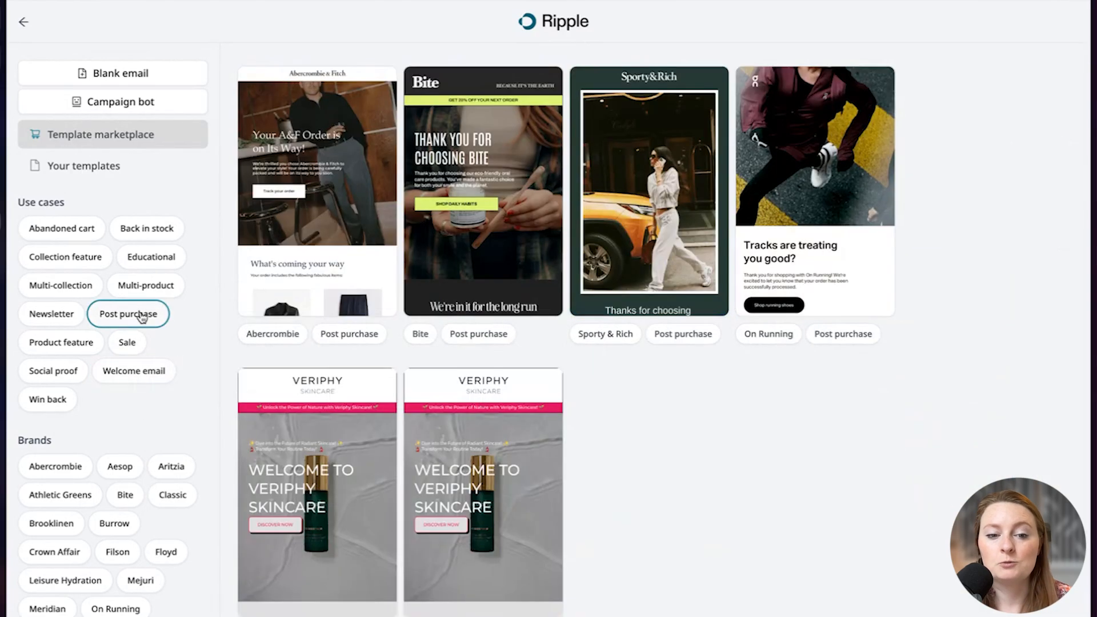
click(151, 373)
scroll(372, 394, down, 5)
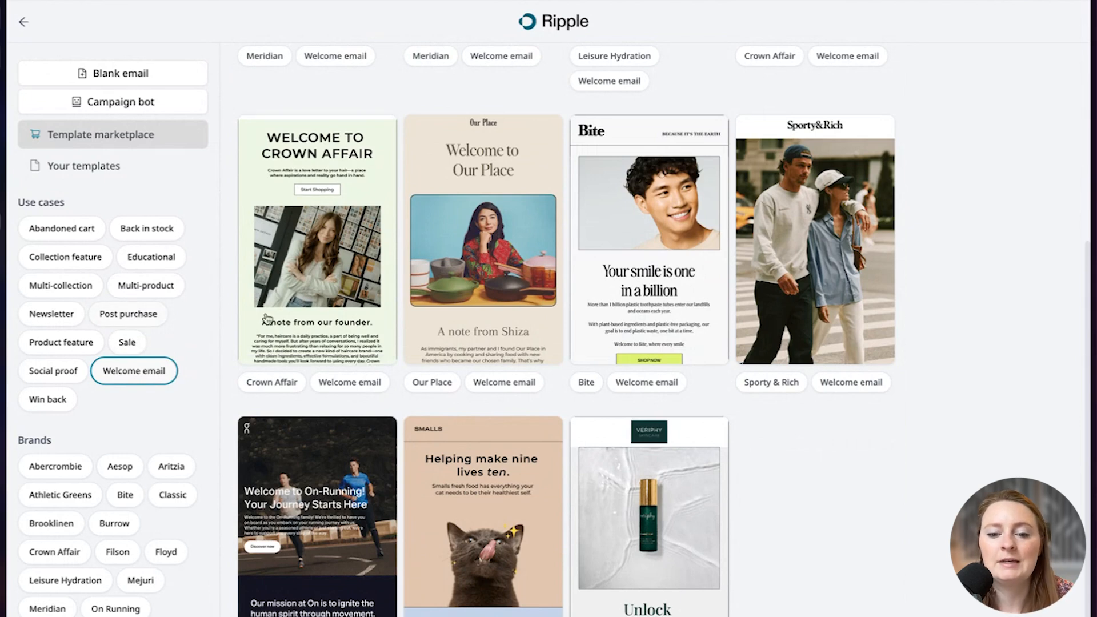
scroll(183, 305, up, 5)
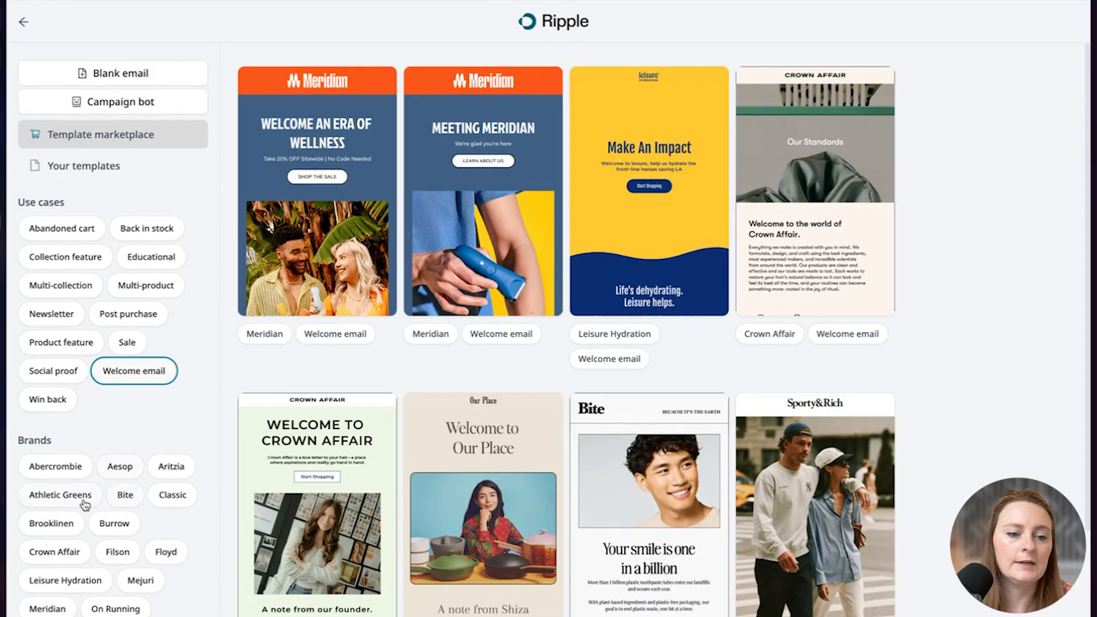
Step: Compare templates under the Crown Affair and Burrow brands and the Multi-collection and Collection feature use cases, and clear all filters
click(58, 555)
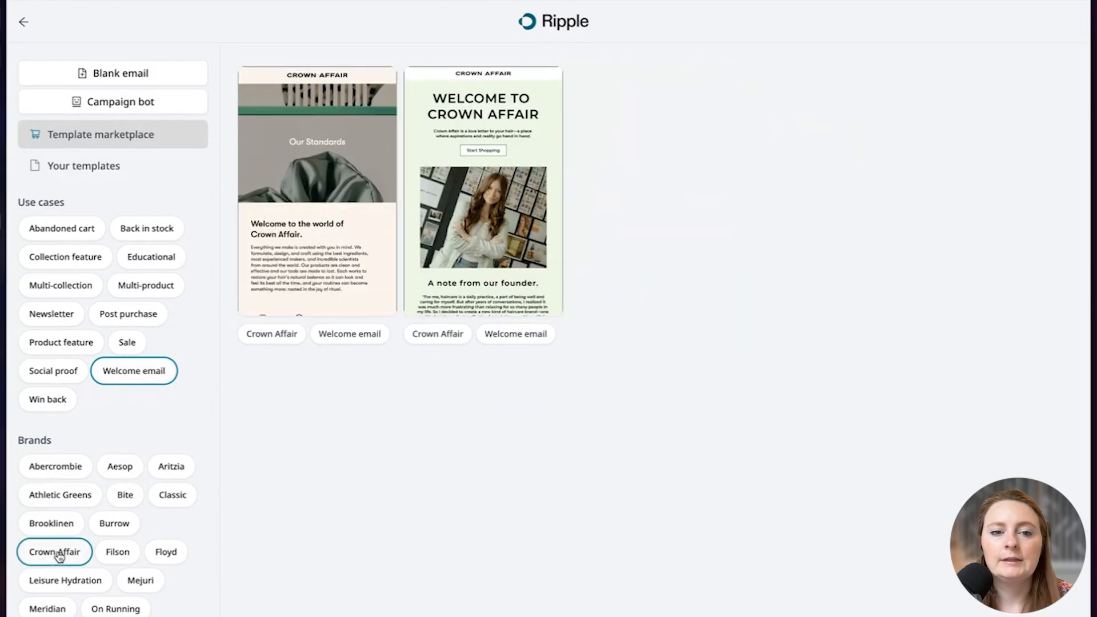
click(117, 524)
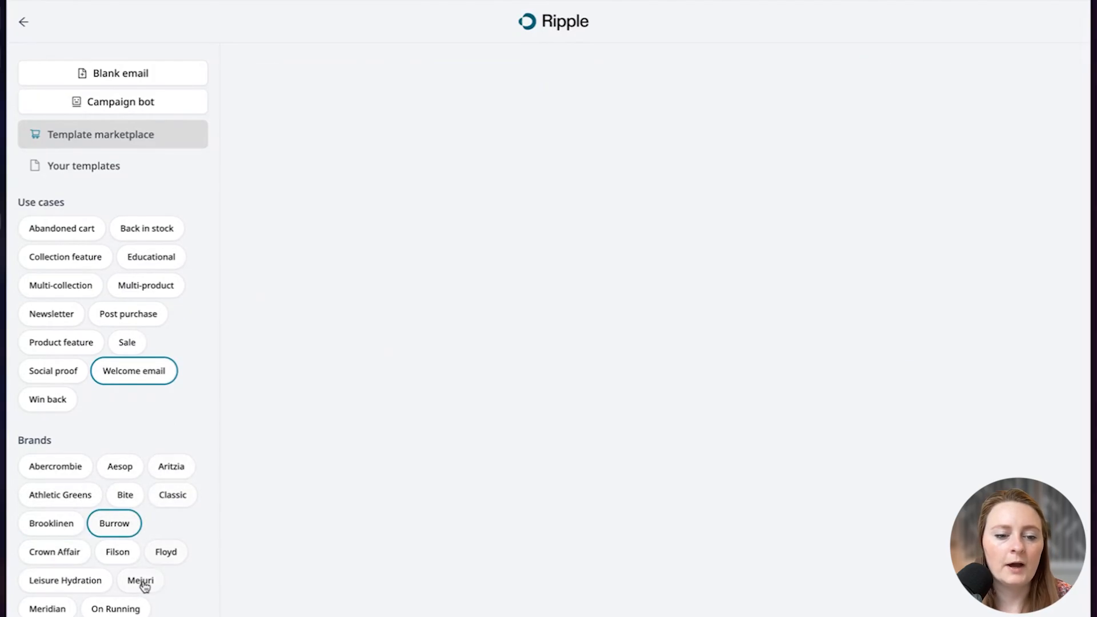
click(85, 295)
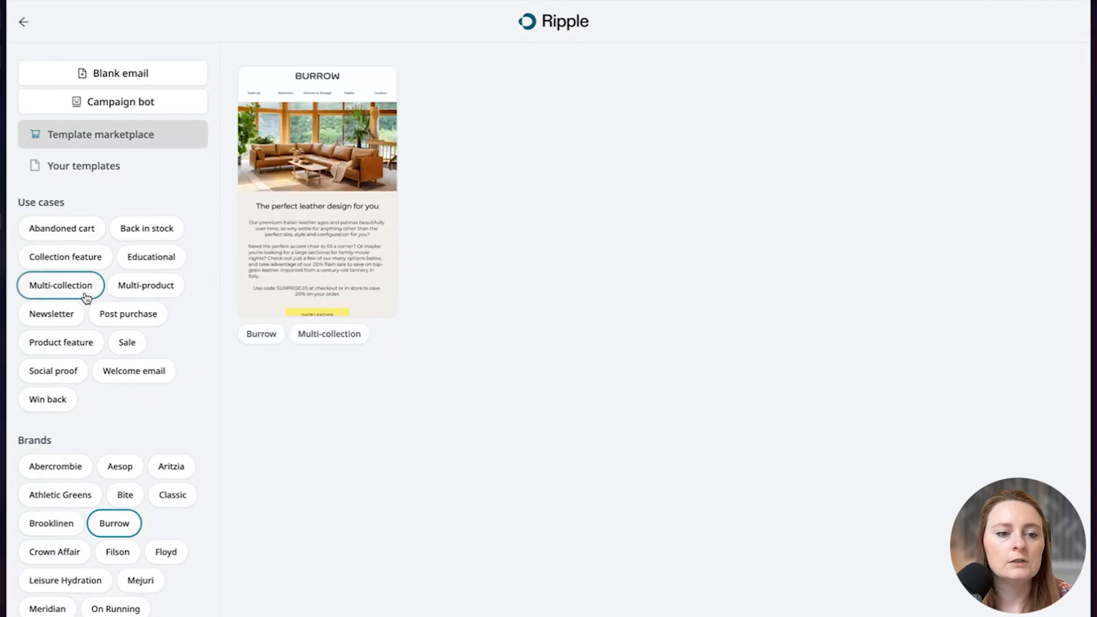
click(80, 257)
click(117, 530)
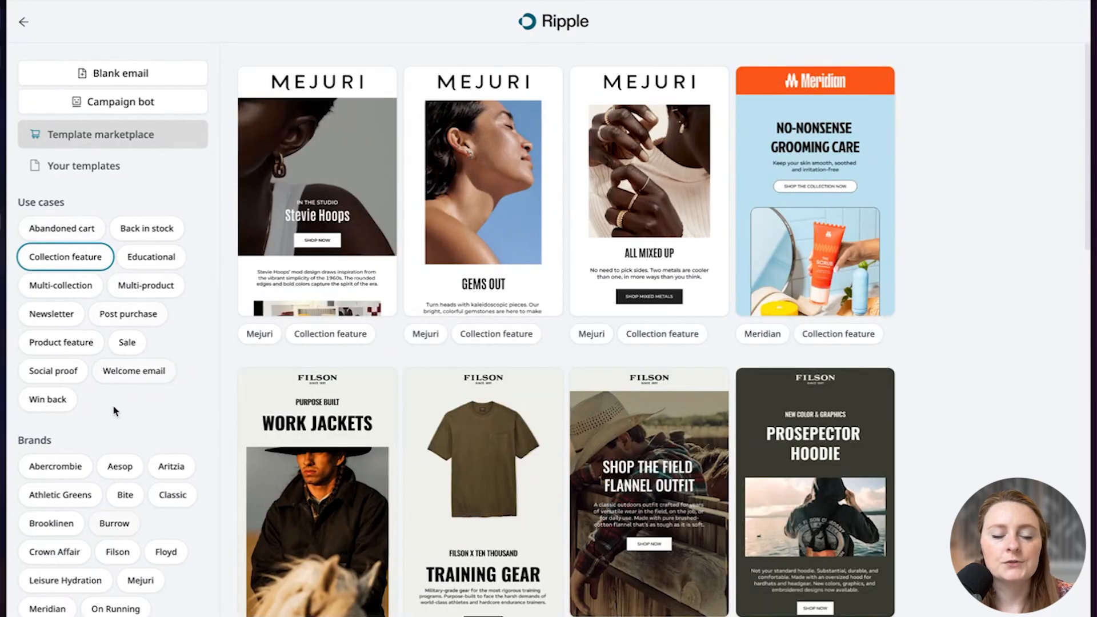
click(73, 258)
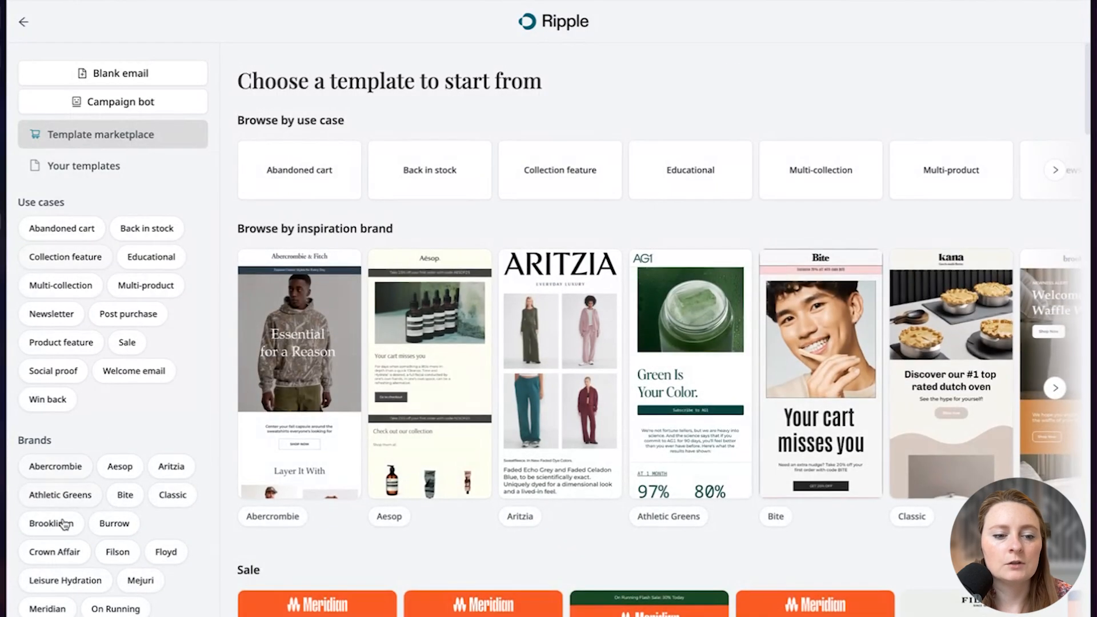
Step: Filter the templates by the Crown Affair brand and open its win-back template headed "Good Hair Days Are Calling You Back"
click(64, 552)
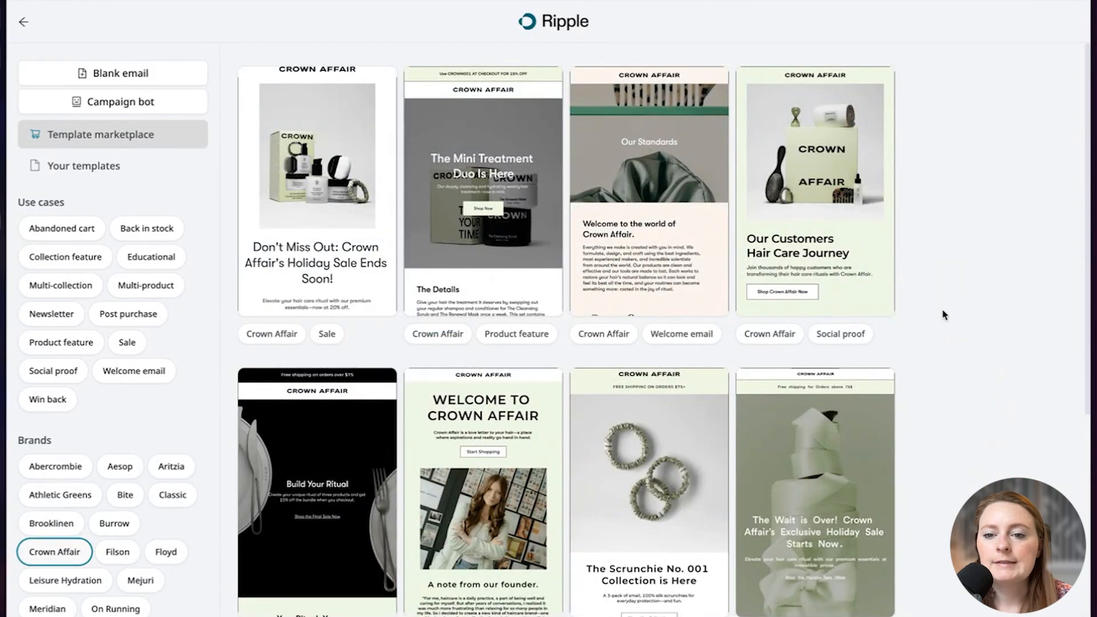
scroll(923, 313, down, 6)
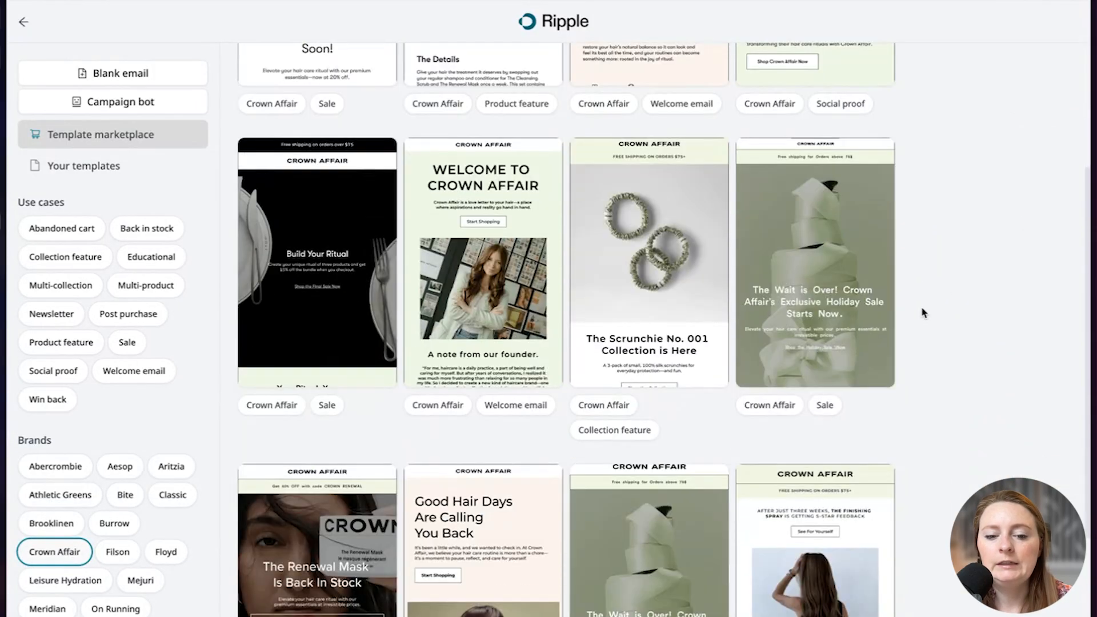
scroll(922, 312, down, 4)
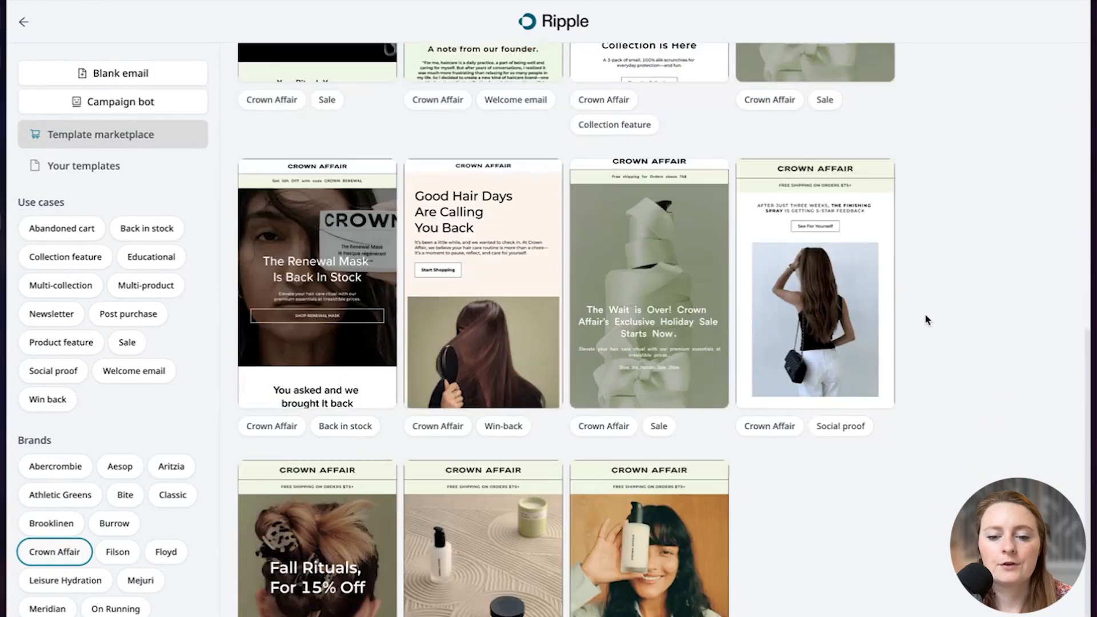
scroll(926, 321, up, 10)
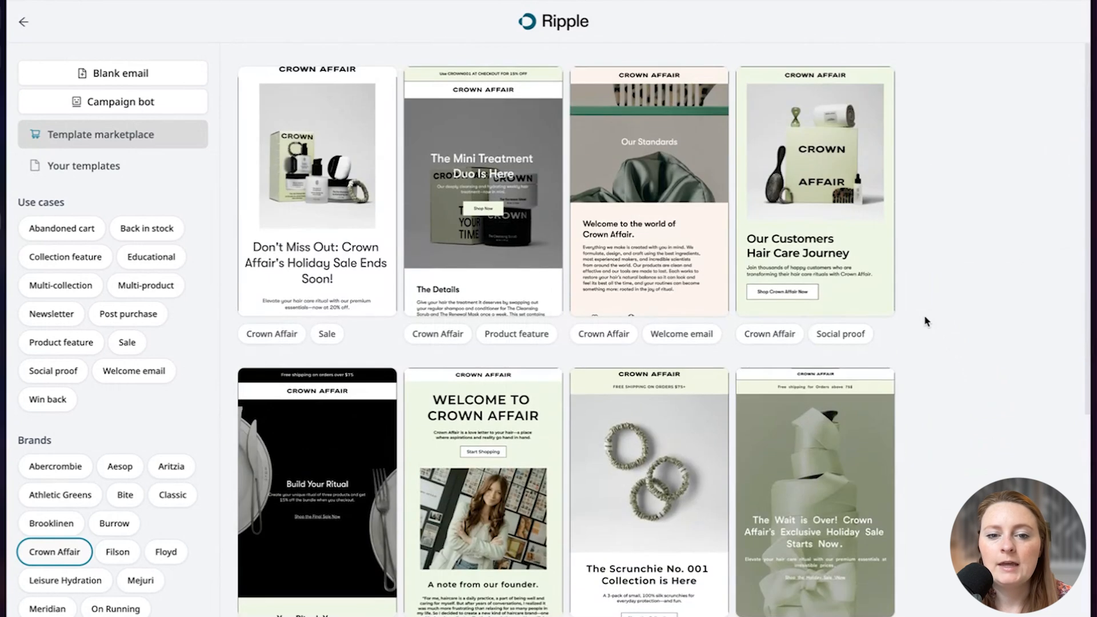
scroll(929, 320, down, 7)
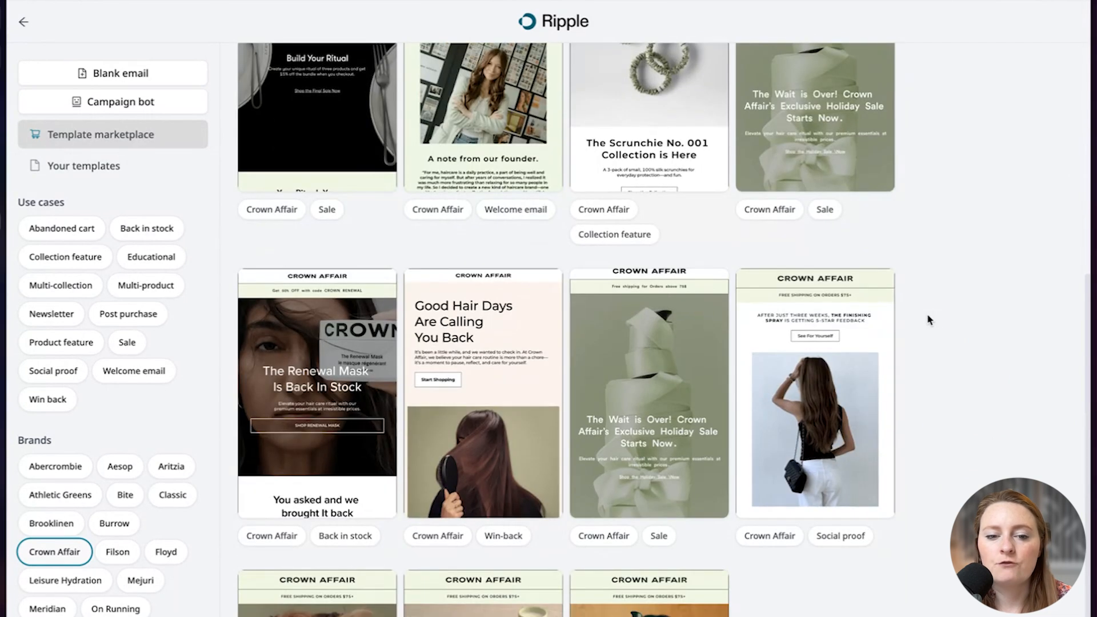
scroll(926, 319, down, 3)
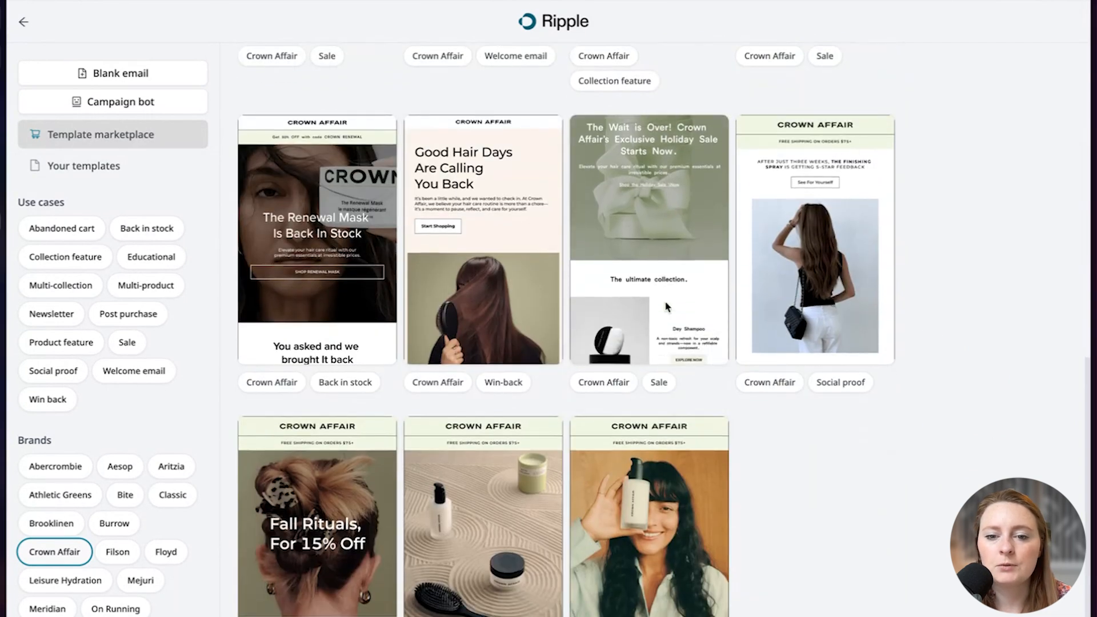
mouse_move(494, 309)
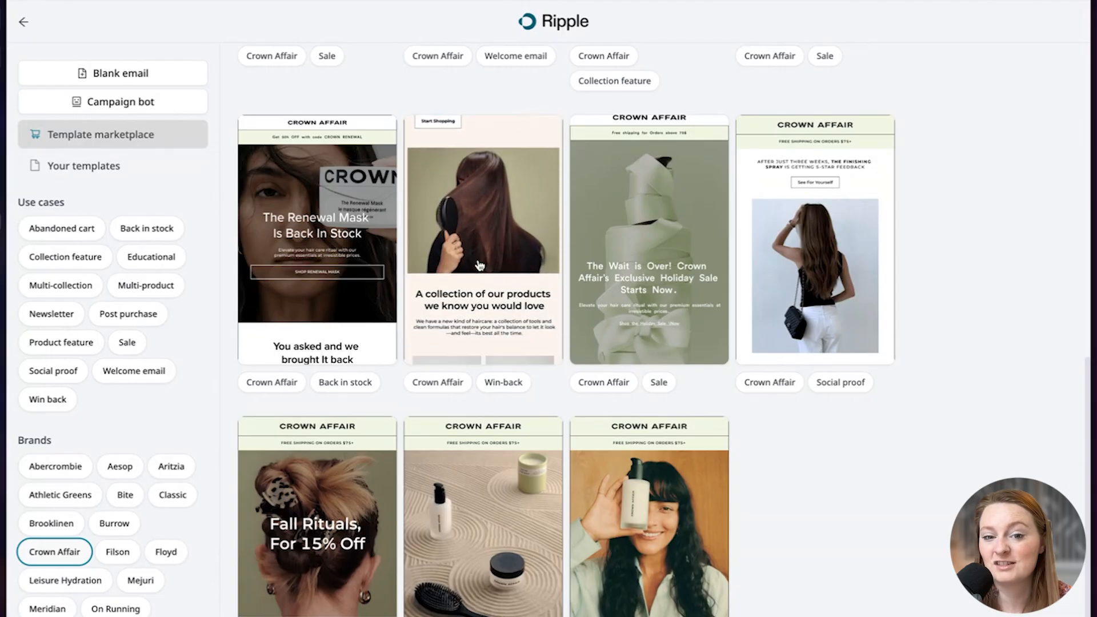
click(478, 264)
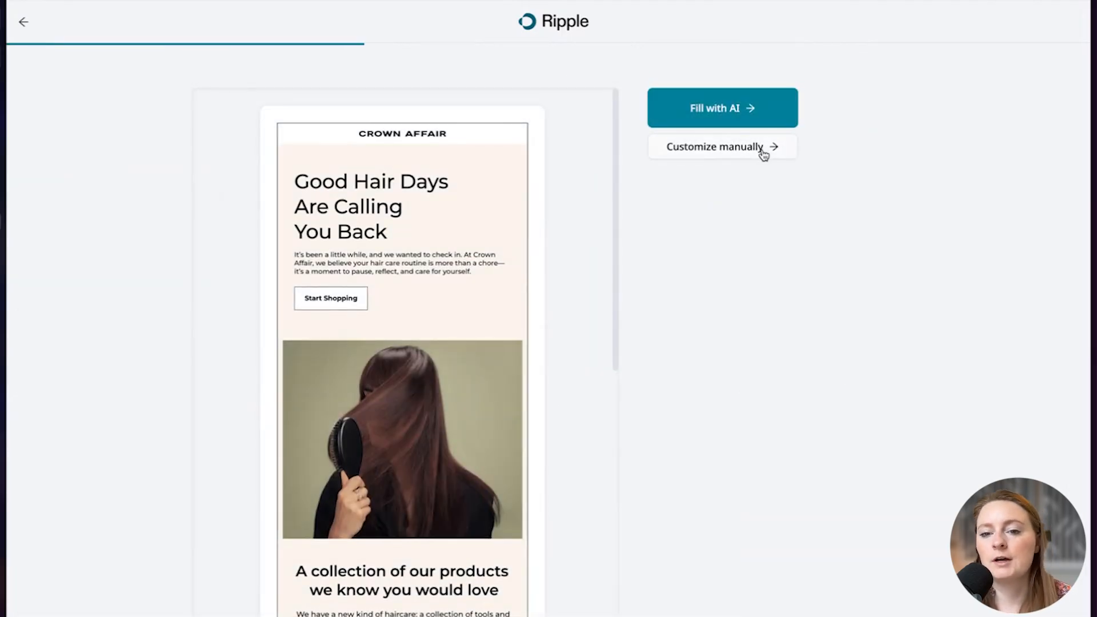
Step: Enter the AI-fill prompt "Let's announce a new product bundle. VIP access is mentioned in it, with a 10% off coupon code for VIPs, code is VIP10"
click(772, 112)
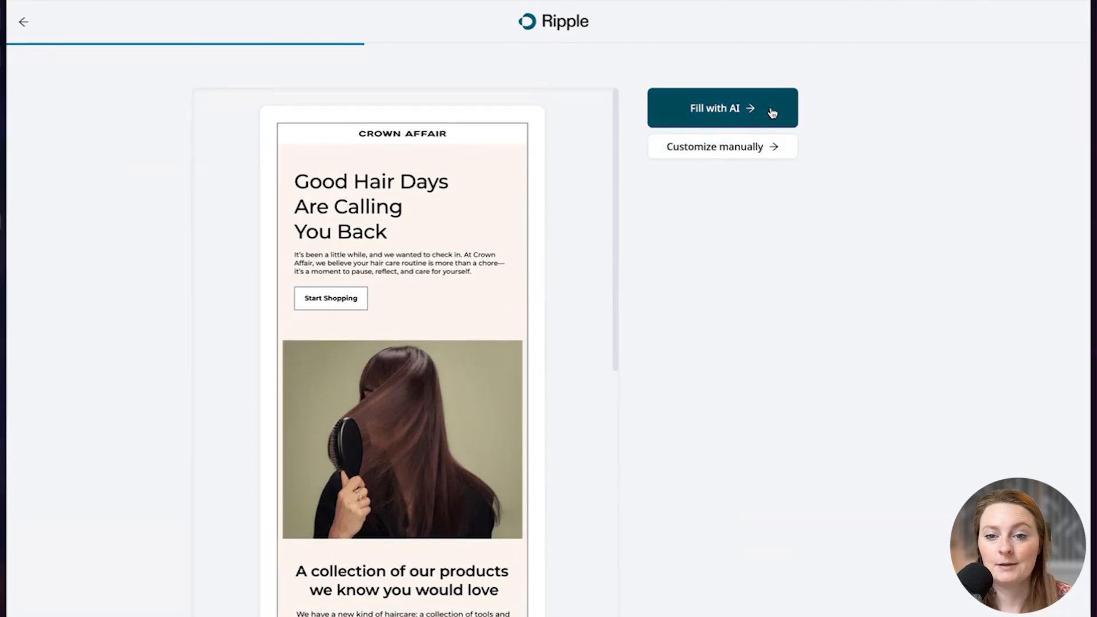
click(585, 183)
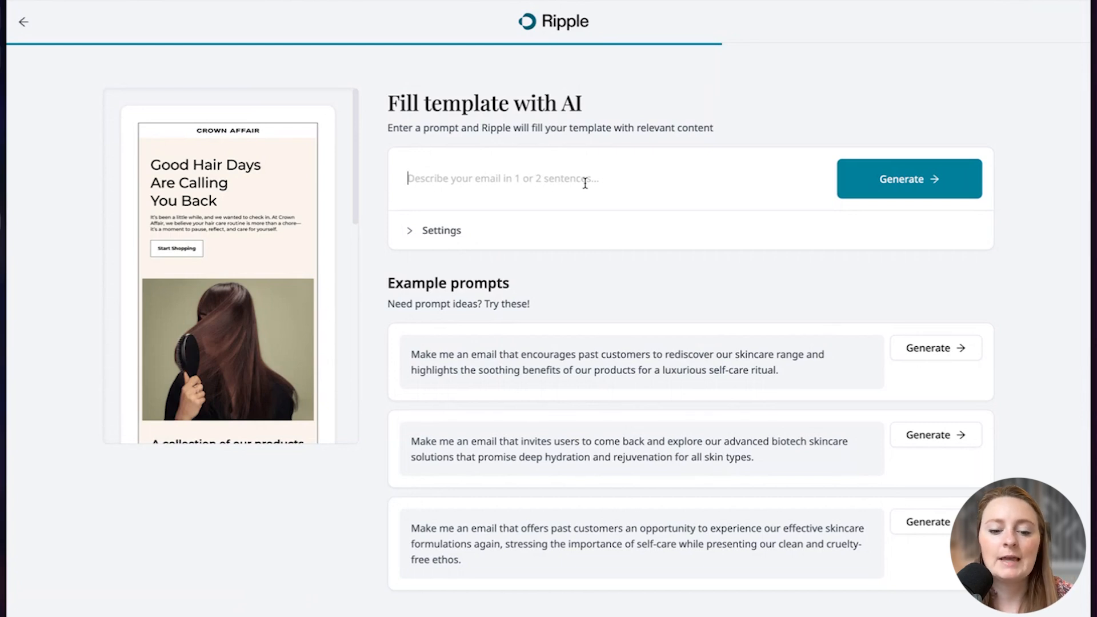
text(Let's anno)
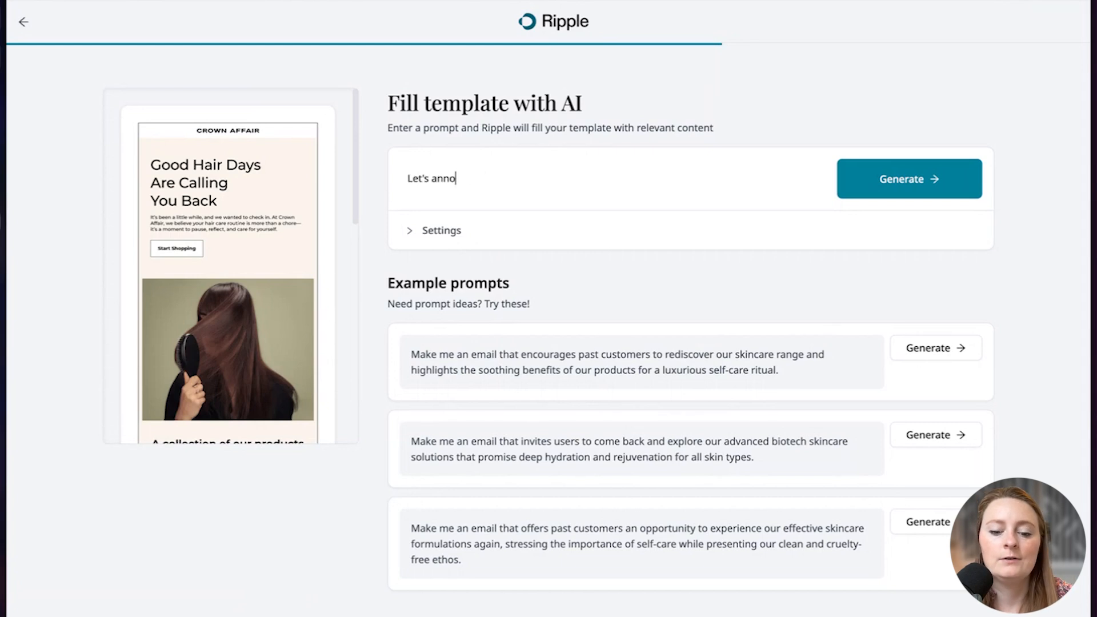
text(unce a new product b)
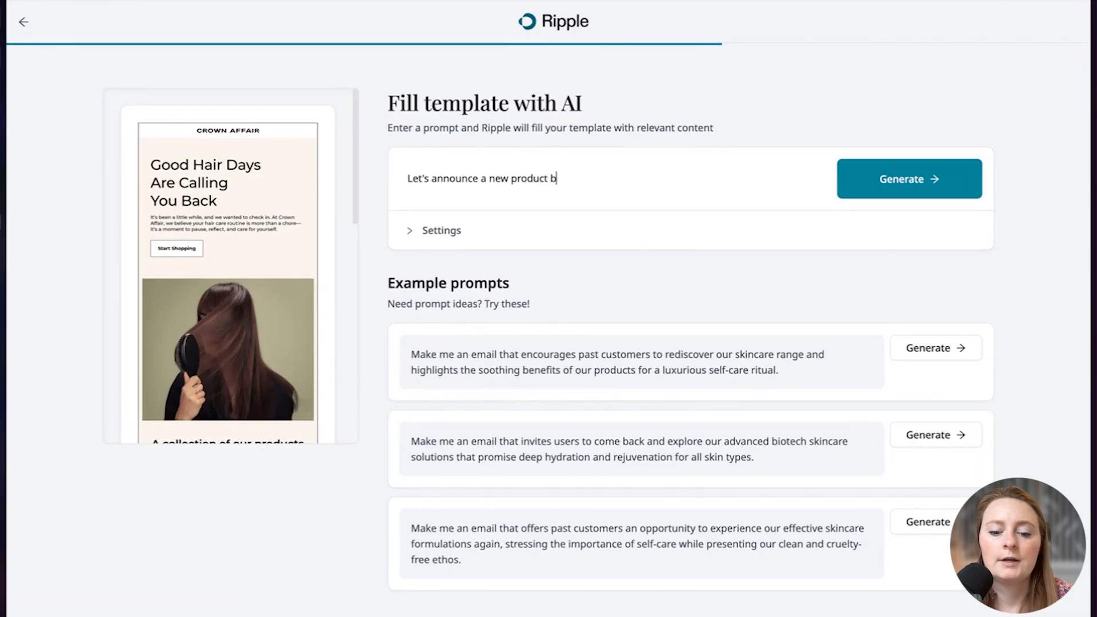
text(undle)
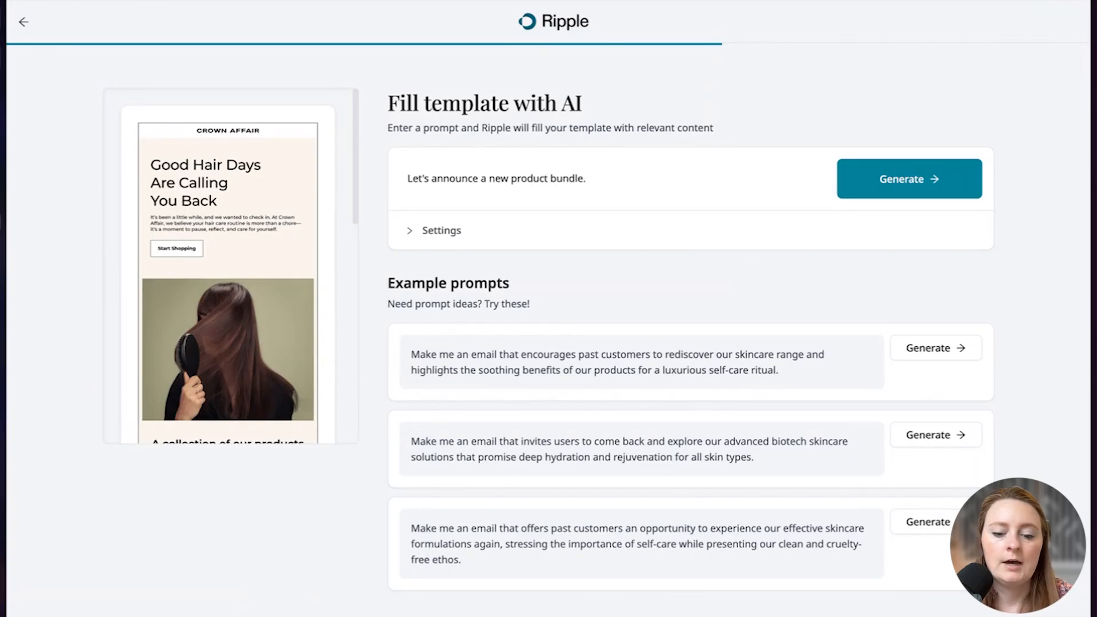
text(. VIP access)
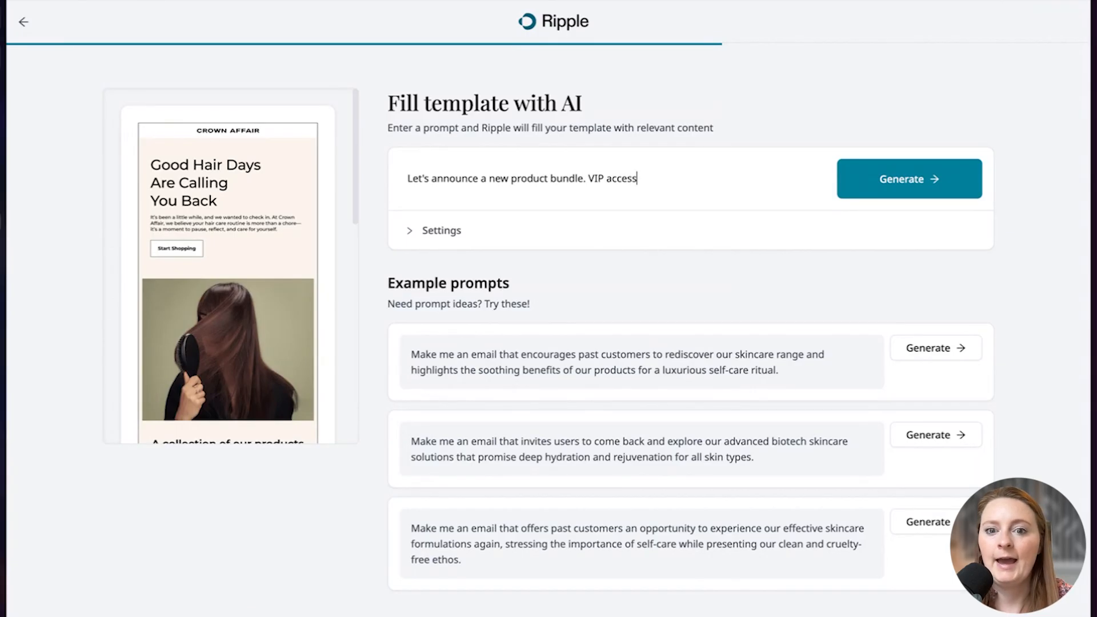
text( is mentio)
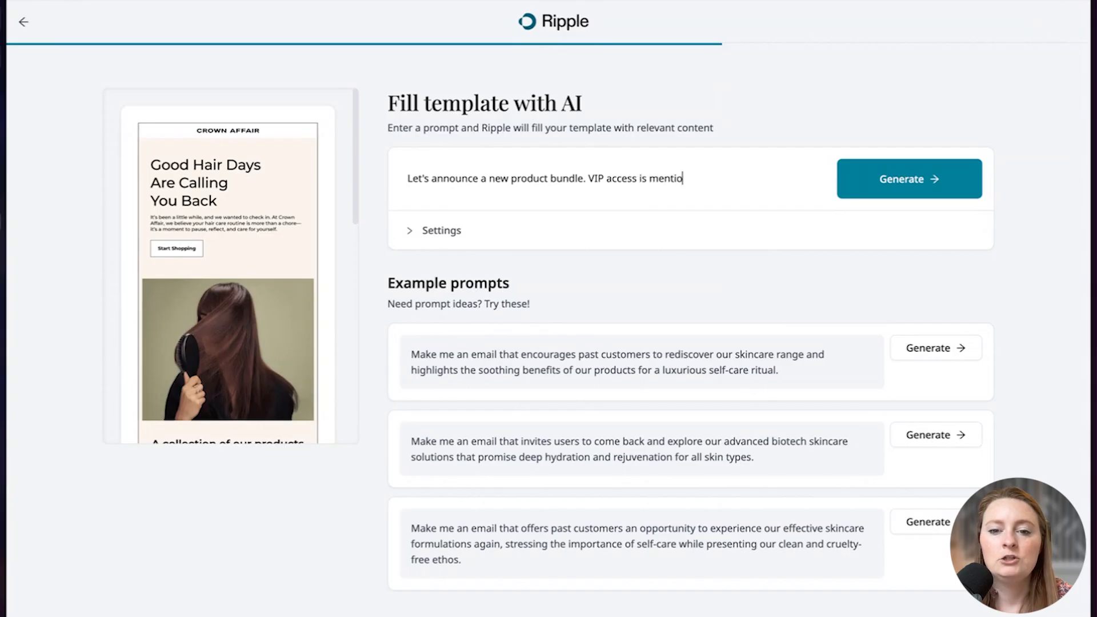
text(ned in it, with a )
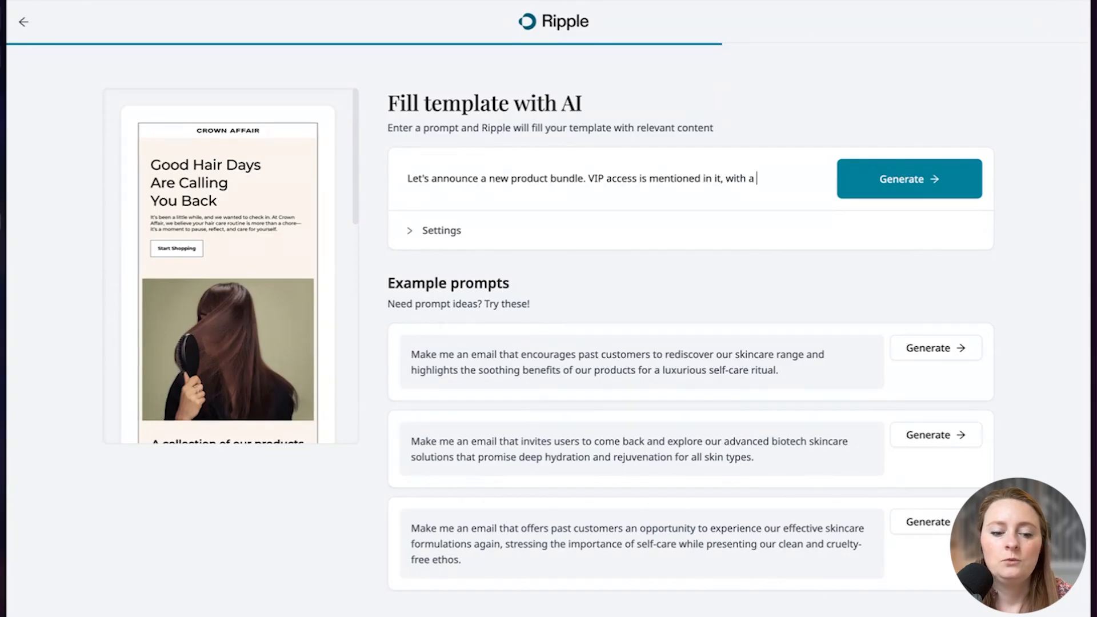
text(10% off cou)
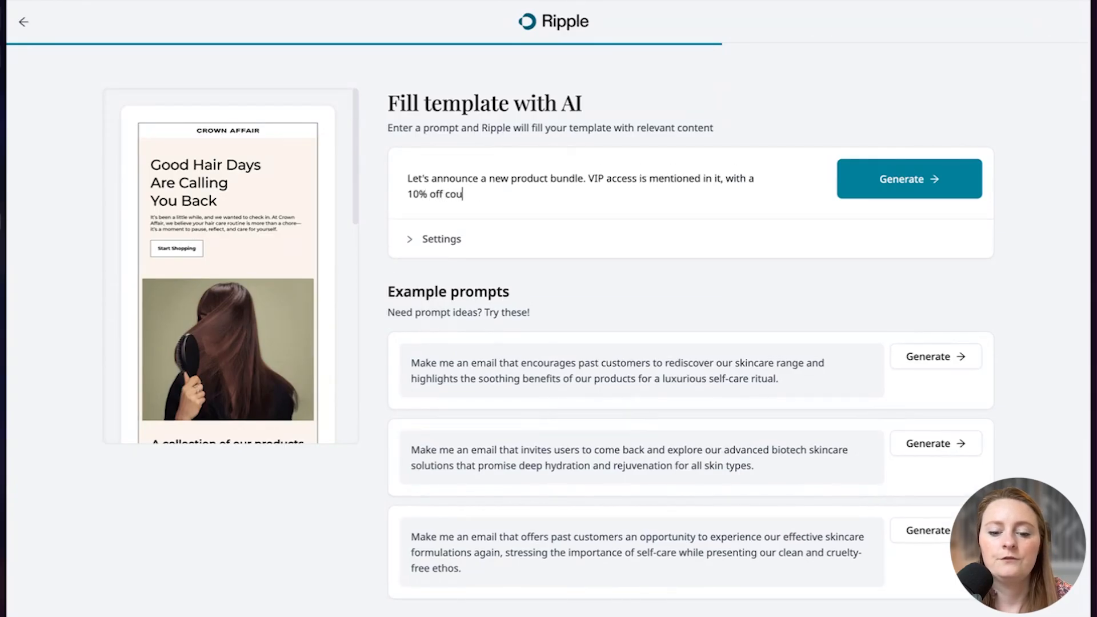
text(pon code for VIPS)
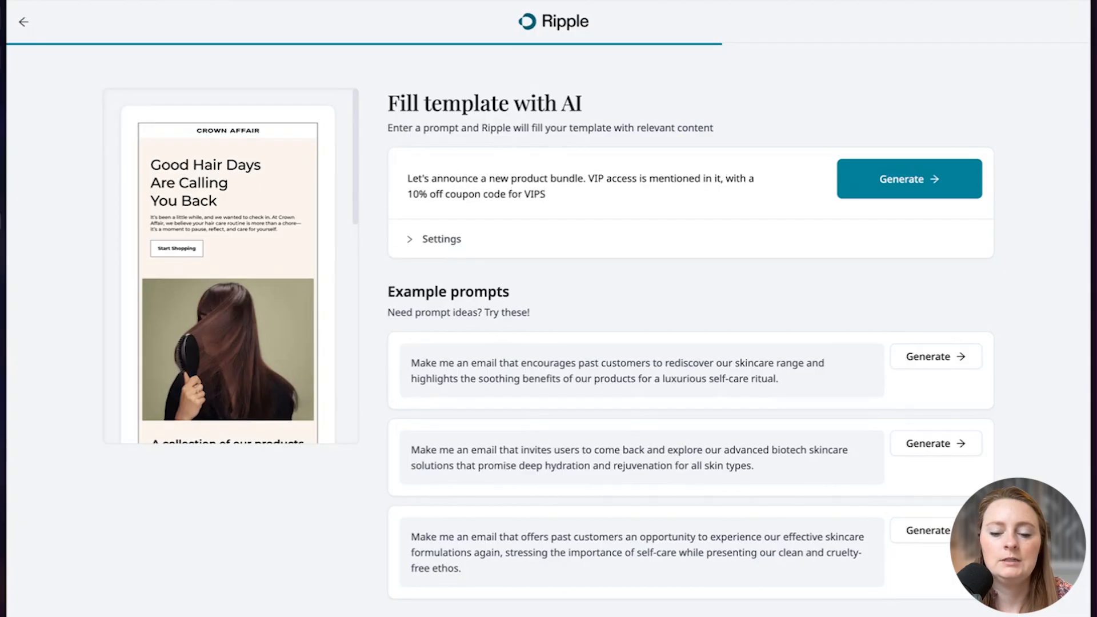
key(BackSpace)
text(s, code is)
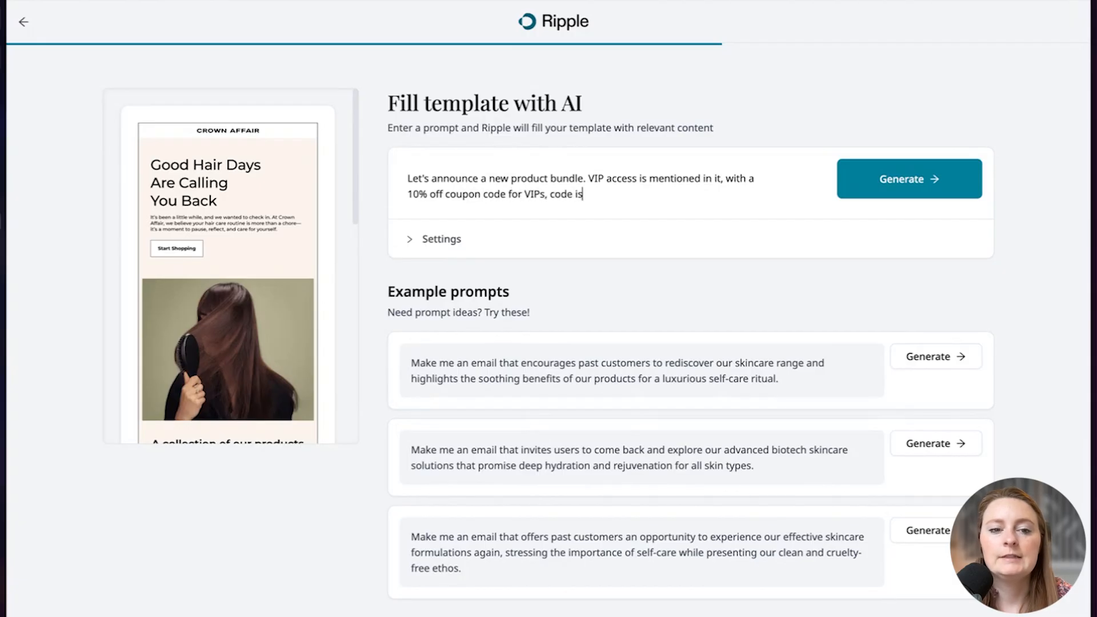
text( VIP10)
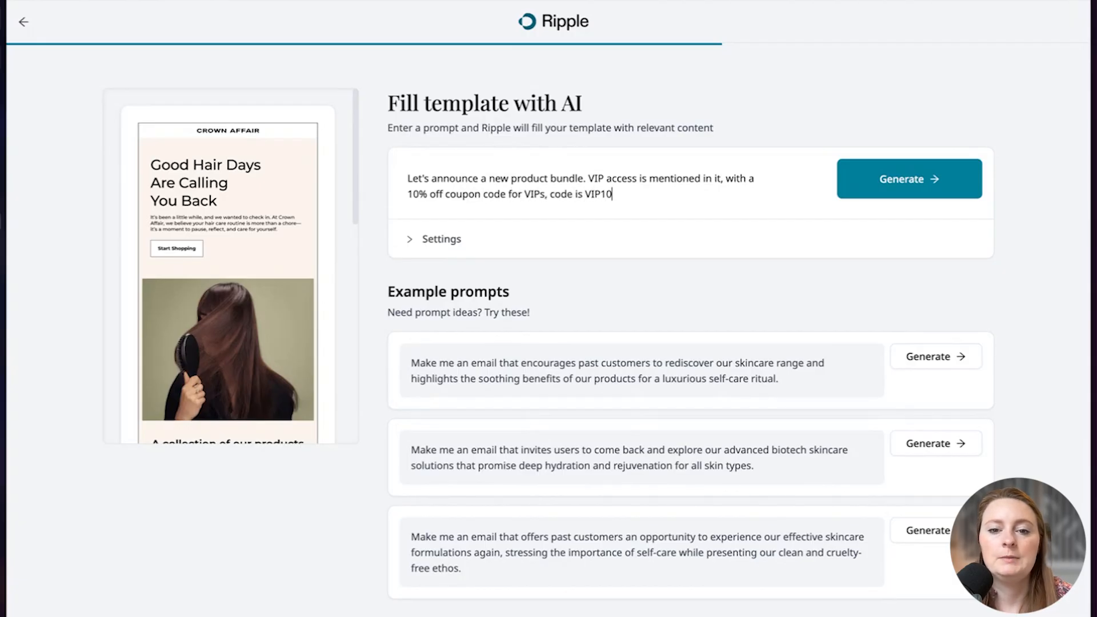
Step: Check the settings for keeping the template's images, colors and text, and generate the email from the prompt
click(441, 240)
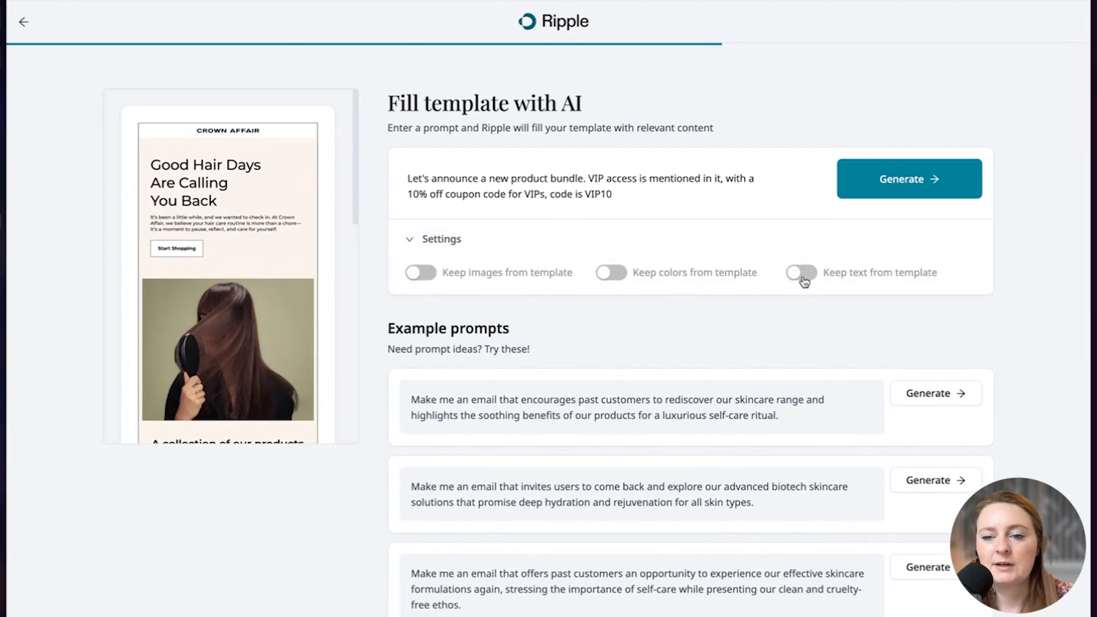
click(436, 242)
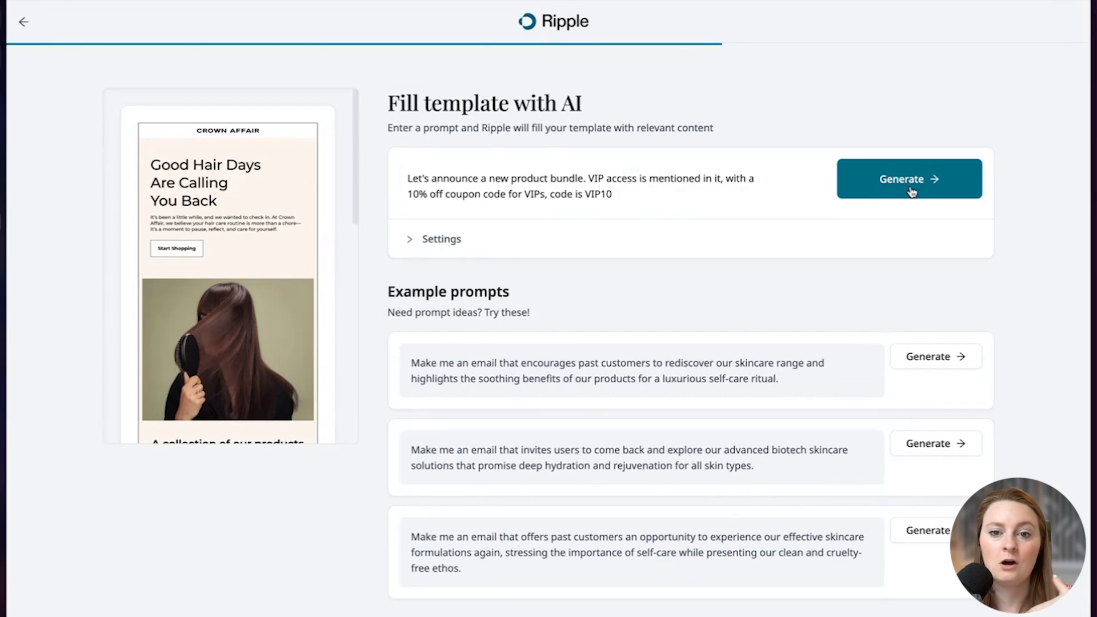
click(932, 183)
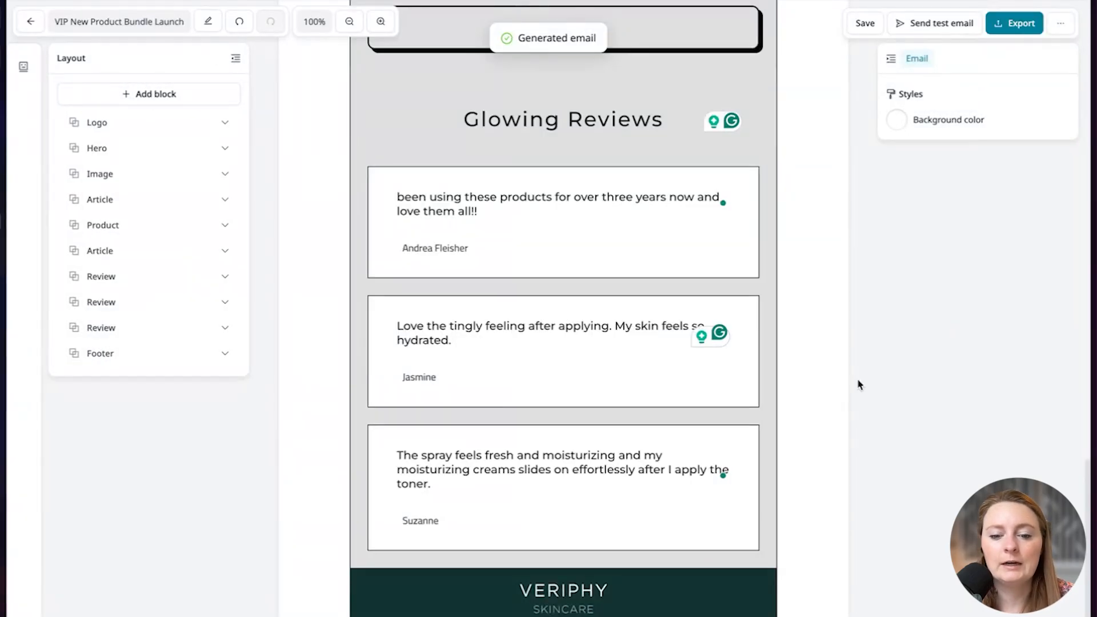
Step: Review the generated email from the logo and hero headline through the product images to the customer reviews
scroll(626, 523, up, 15)
scroll(627, 530, up, 12)
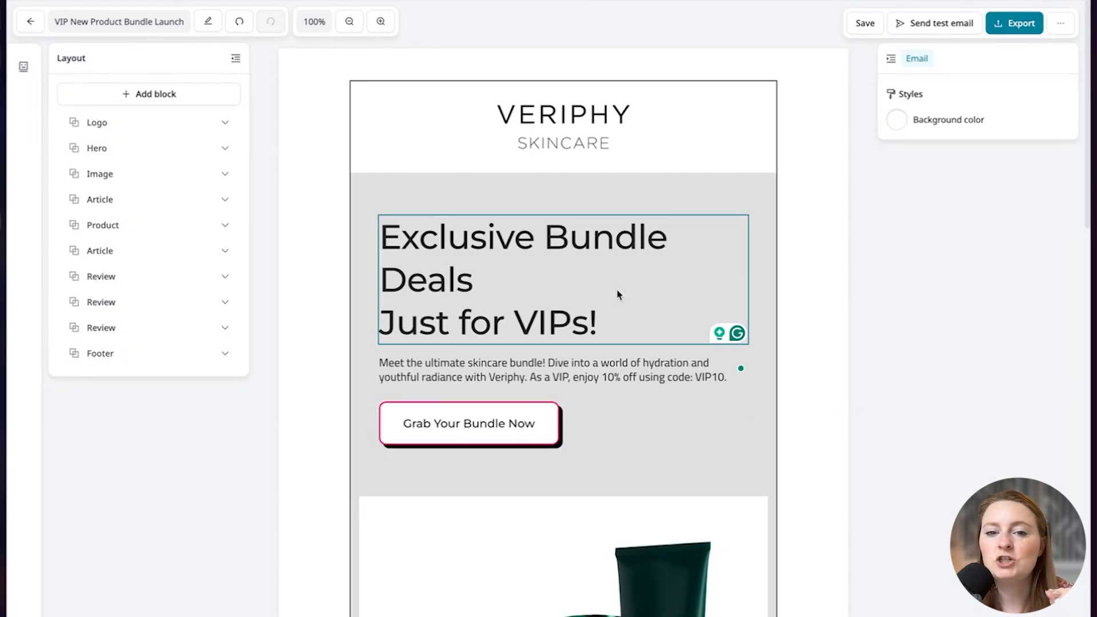
scroll(838, 266, down, 10)
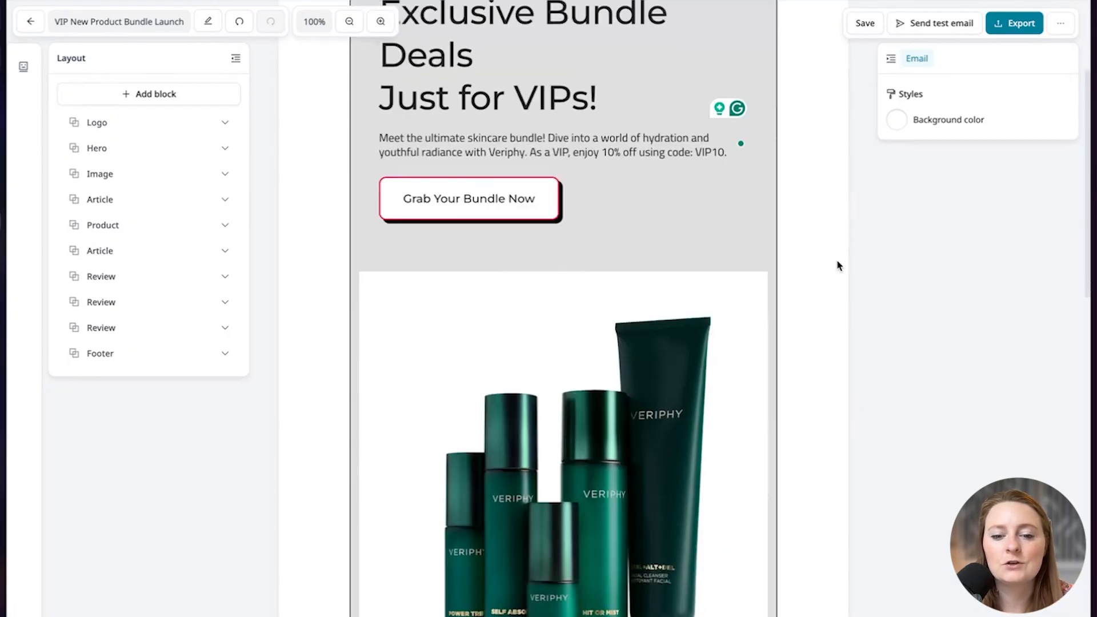
scroll(838, 265, down, 15)
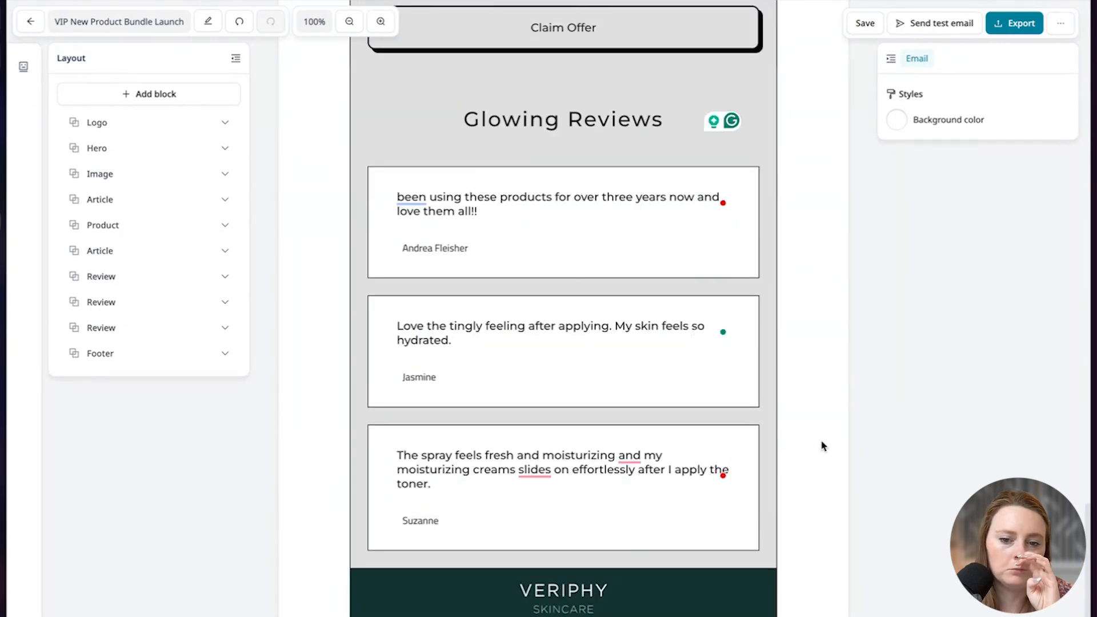
scroll(807, 433, up, 1)
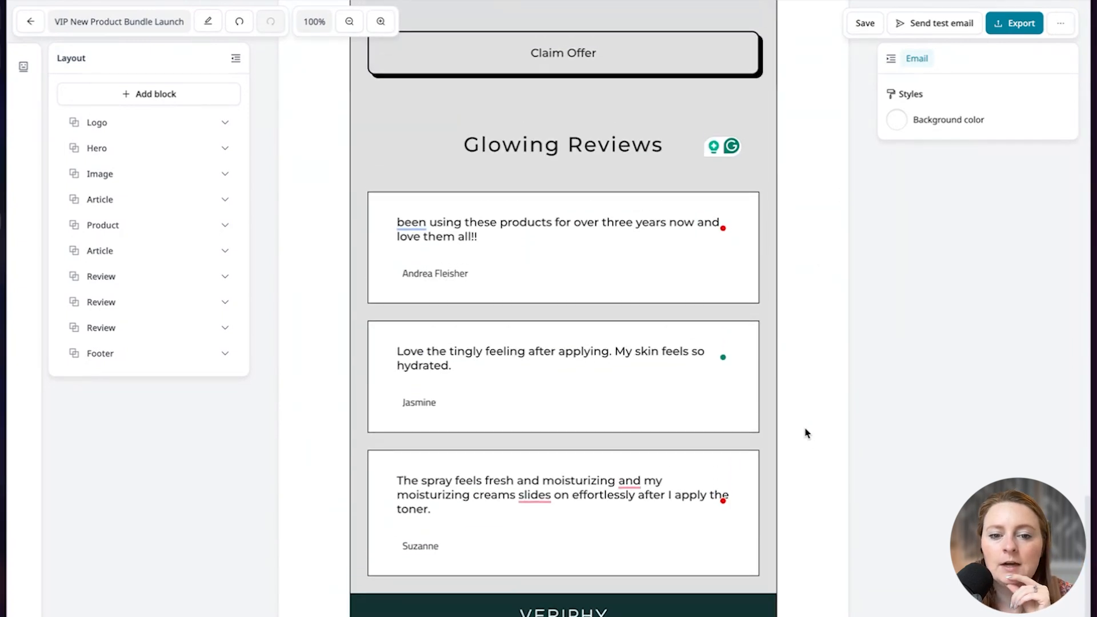
scroll(806, 433, up, 10)
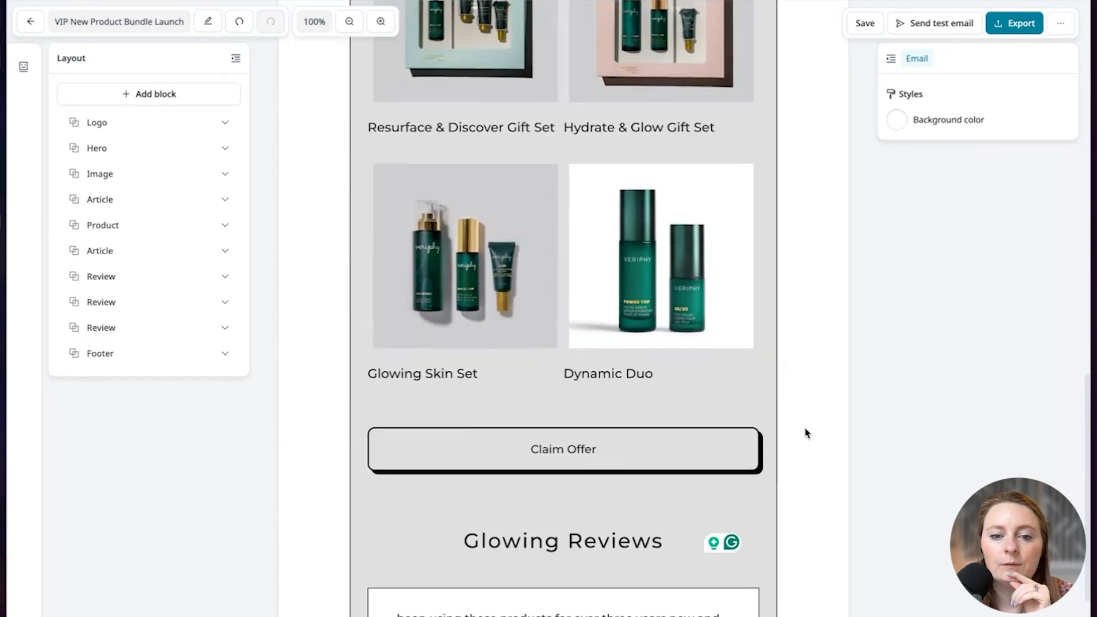
scroll(806, 433, up, 15)
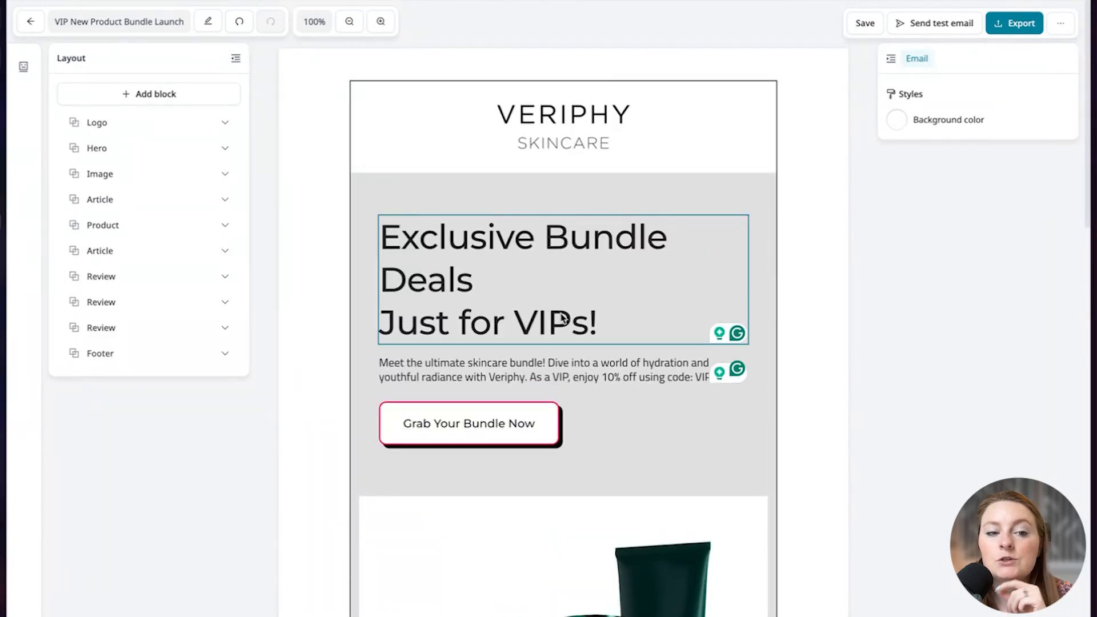
Step: Set the Logo block's background color to the same light grey as the Hero block
click(770, 161)
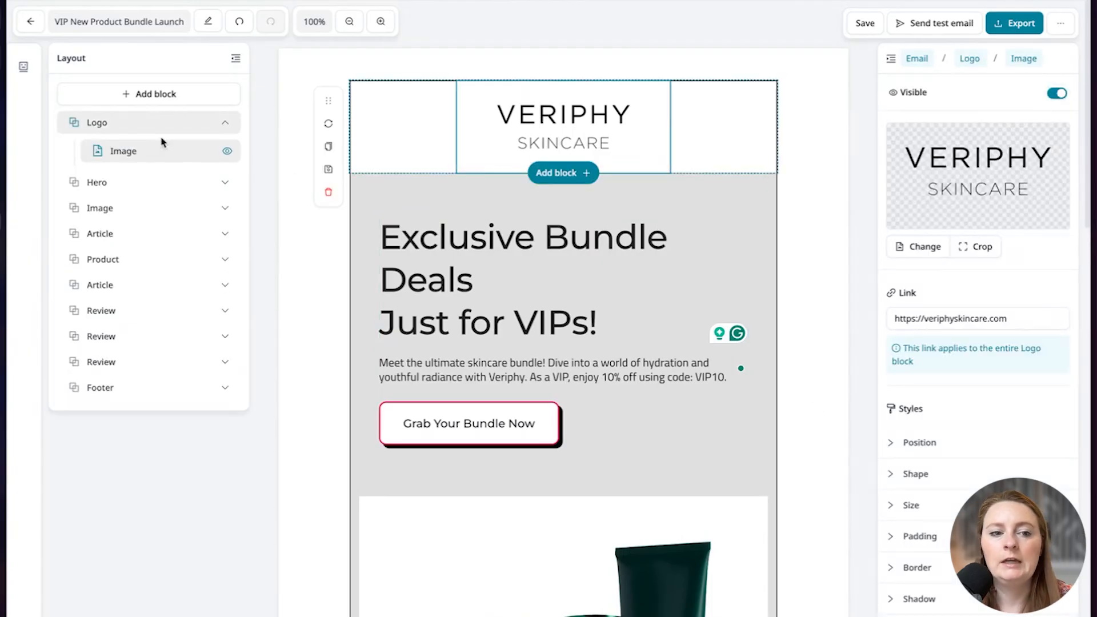
click(146, 129)
click(888, 282)
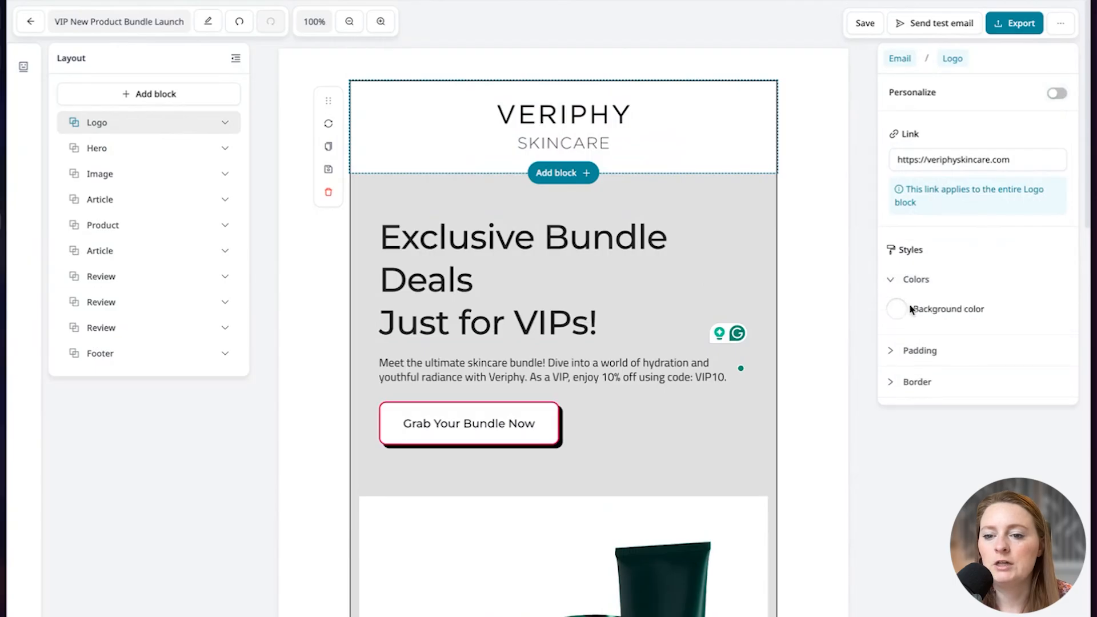
click(896, 309)
click(946, 347)
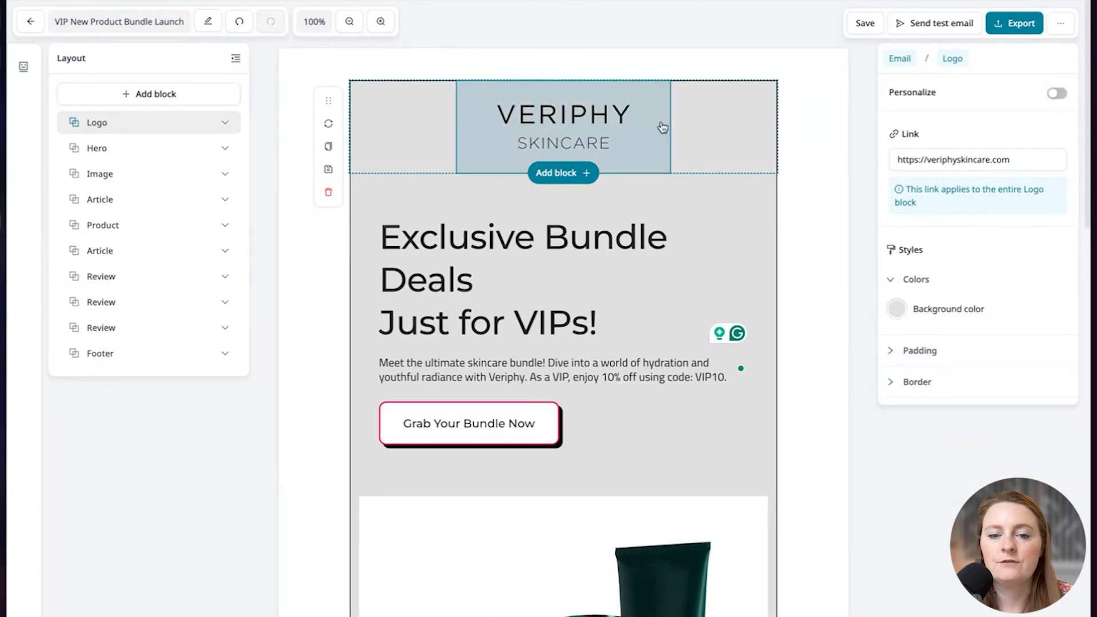
Step: Remove the line break in the hero title so it runs on as "Exclusive Bundle Deals Just for VIPs!"
click(764, 289)
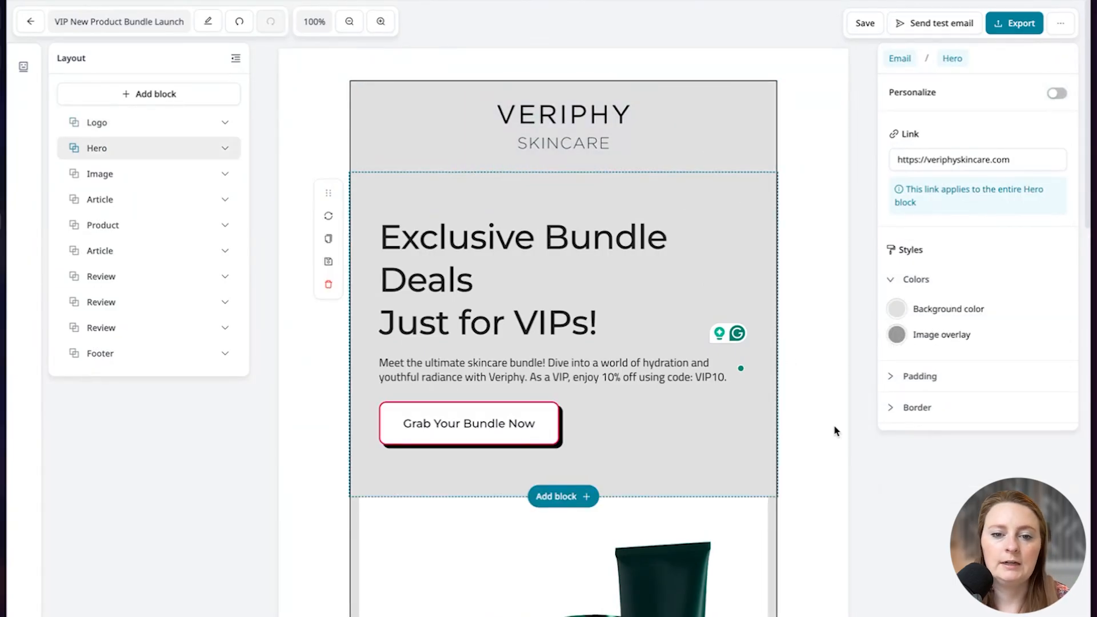
triple_click(444, 320)
click(386, 326)
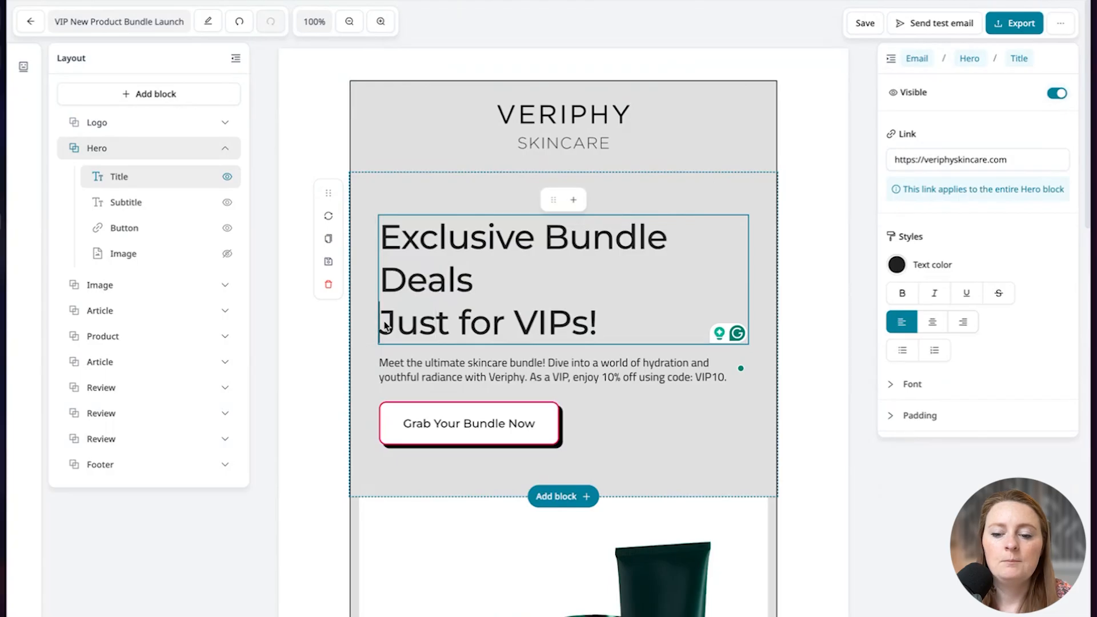
key(BackSpace)
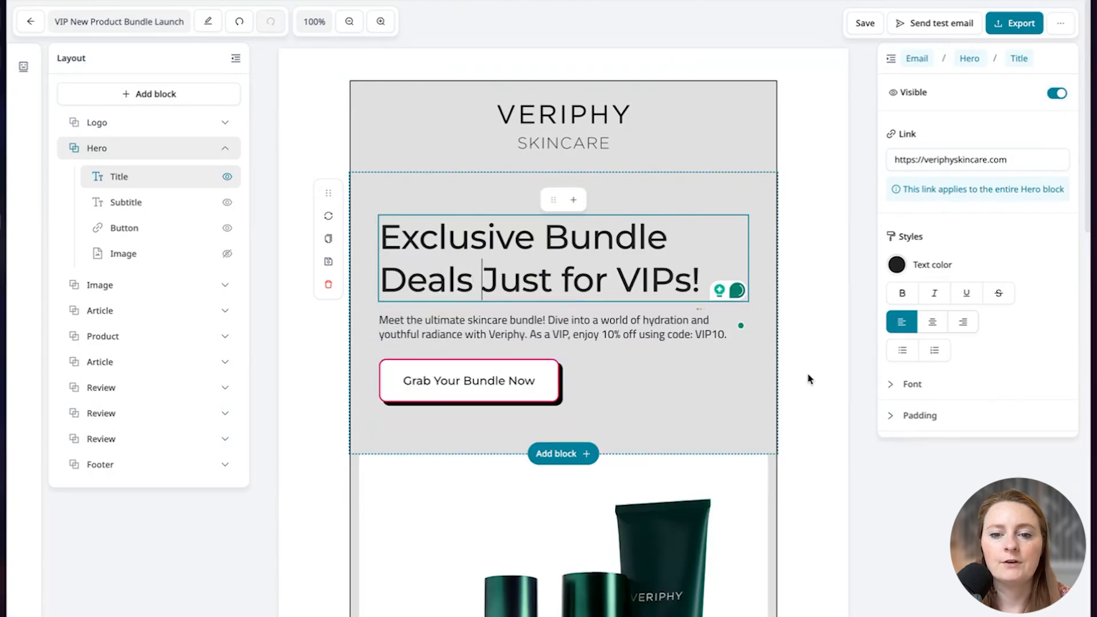
click(652, 263)
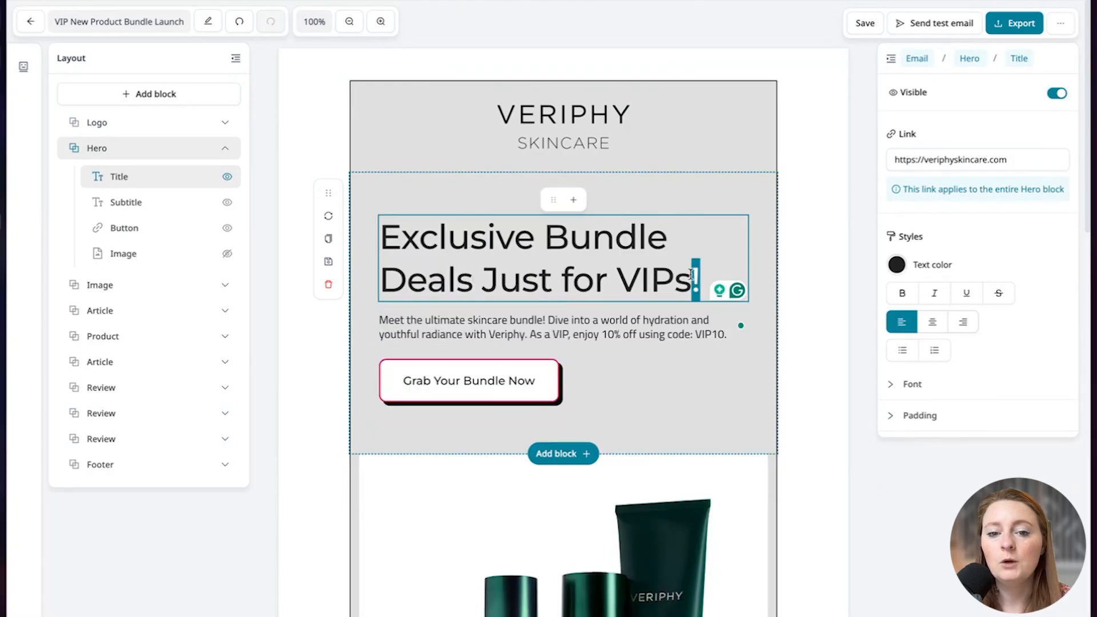
drag(698, 279, 388, 239)
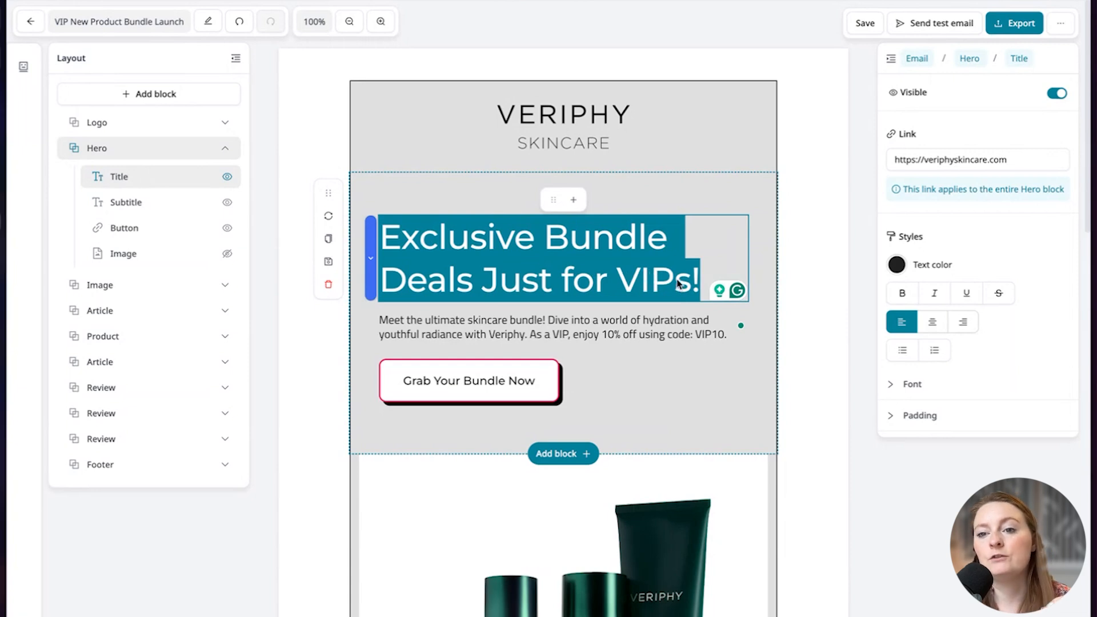
click(769, 394)
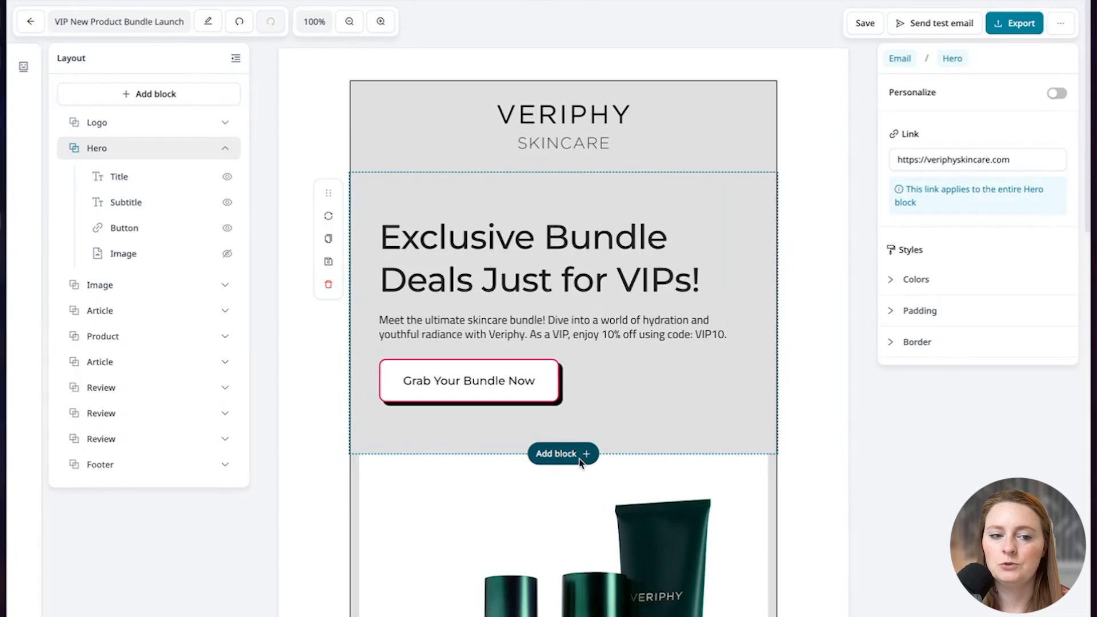
Step: Try adding a GIF block below the Hero block, and undo the addition
click(560, 454)
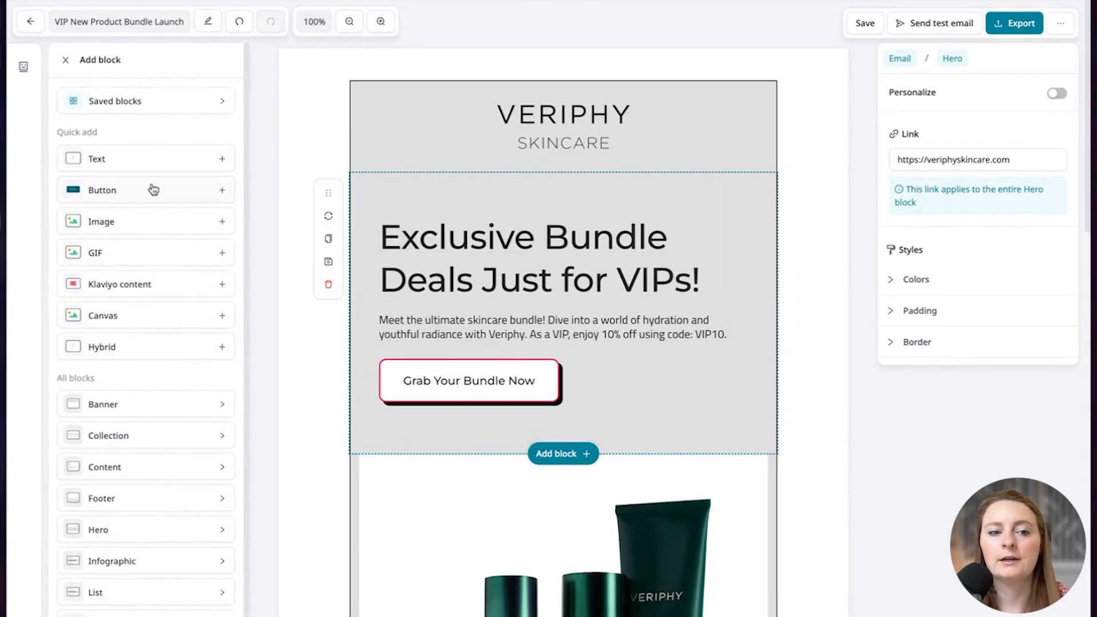
click(144, 263)
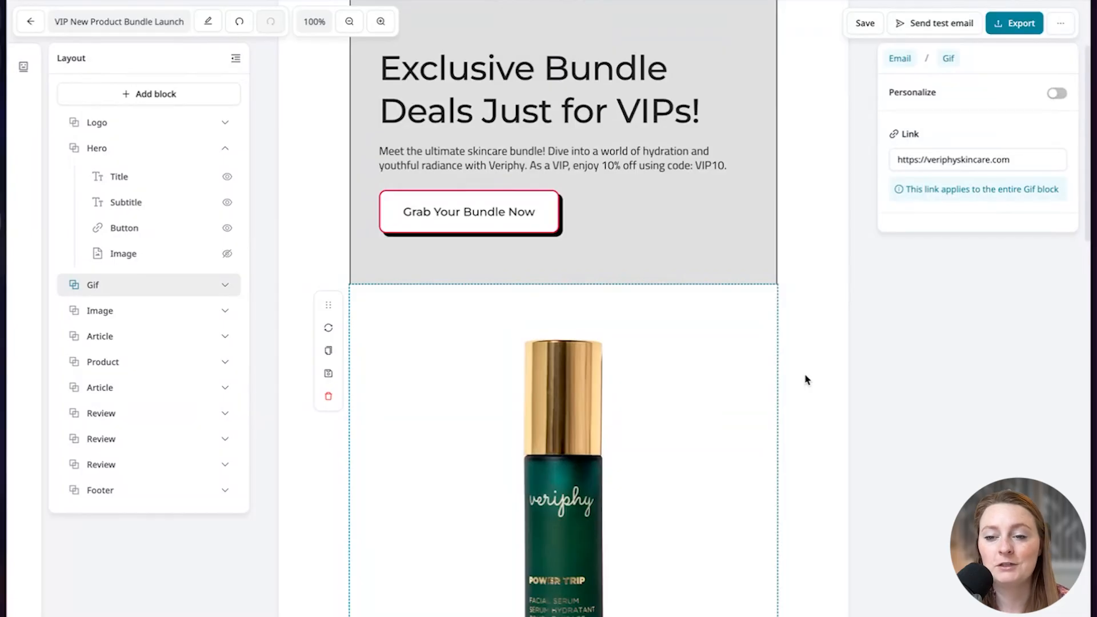
scroll(806, 382, down, 2)
click(735, 429)
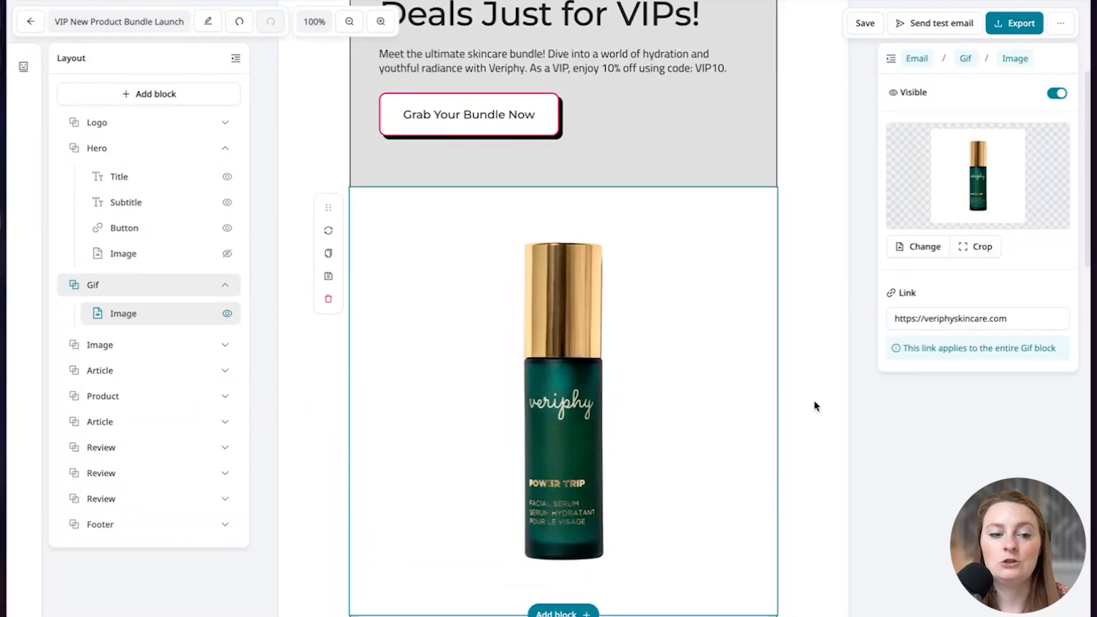
key(ctrl+z)
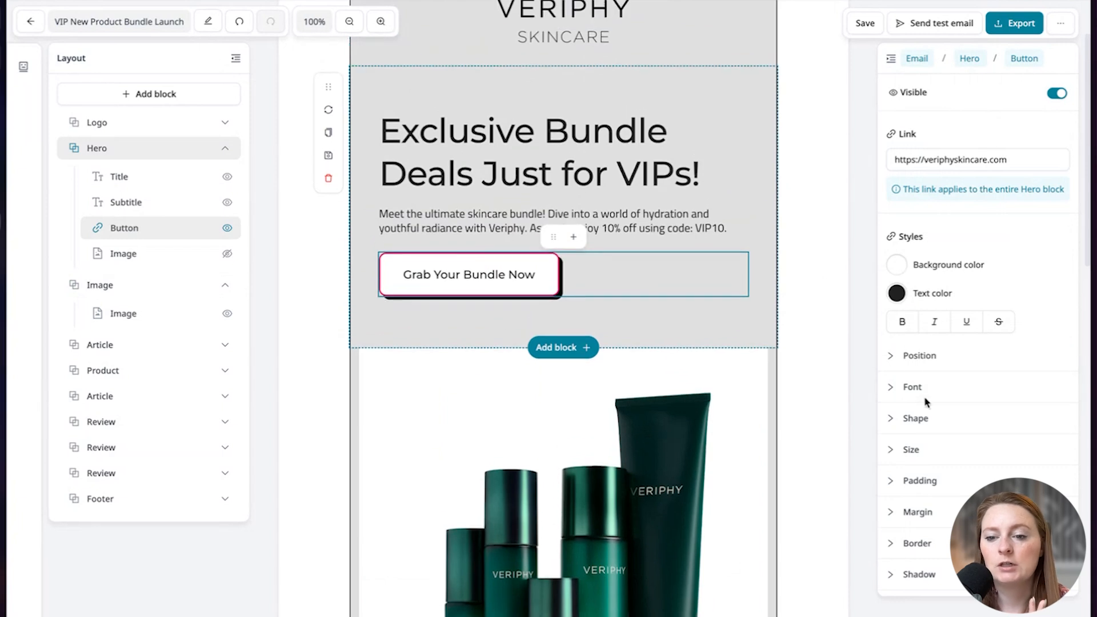
Step: Set the border color of the hero's "Grab Your Bundle Now" button to black
click(909, 542)
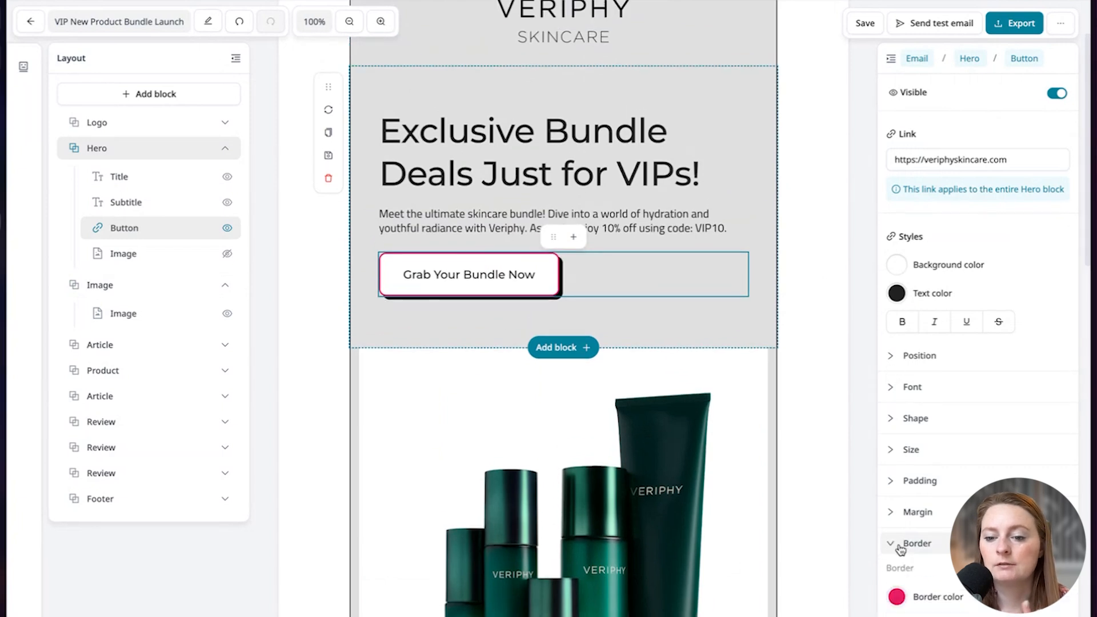
click(896, 597)
click(913, 464)
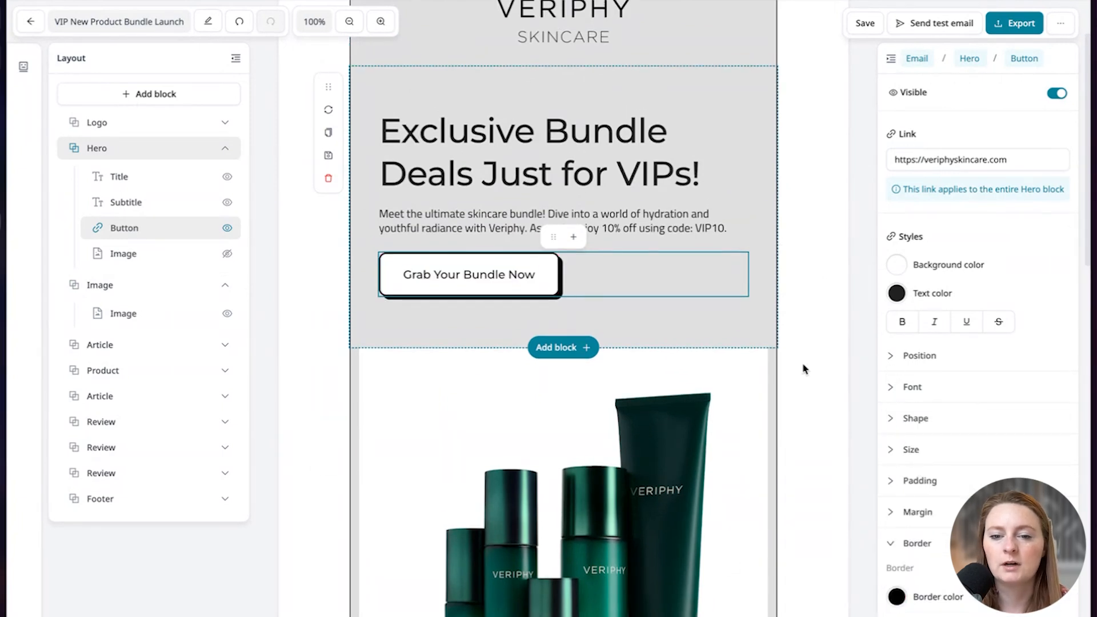
click(802, 378)
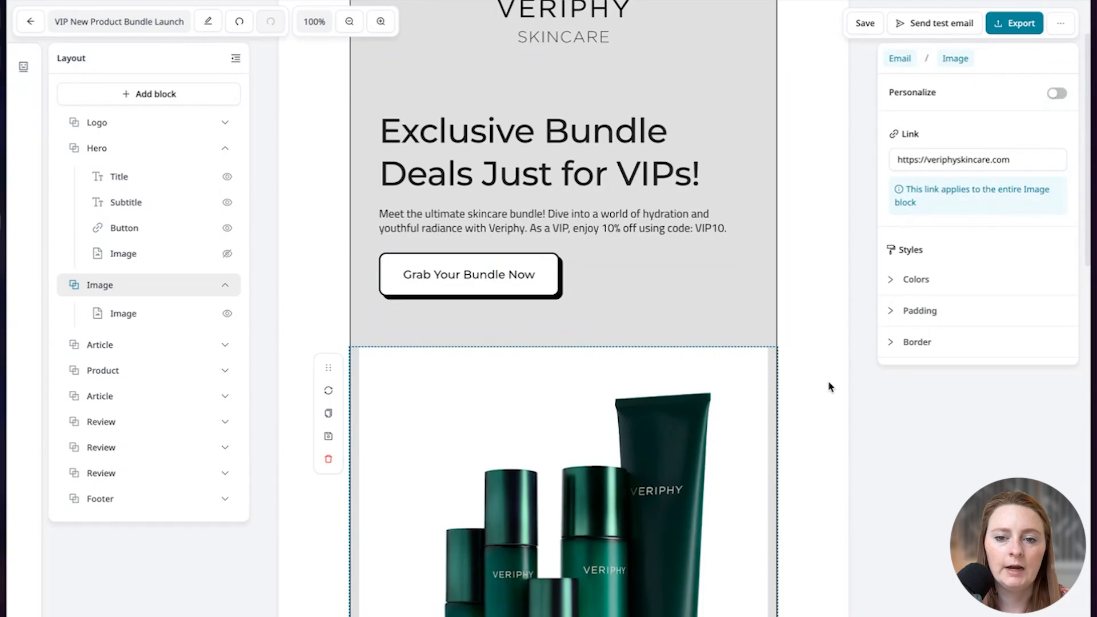
Step: Examine the edited email's hero, bundle text, product grid, "Claim Offer" button and review sections
scroll(829, 371, down, 1)
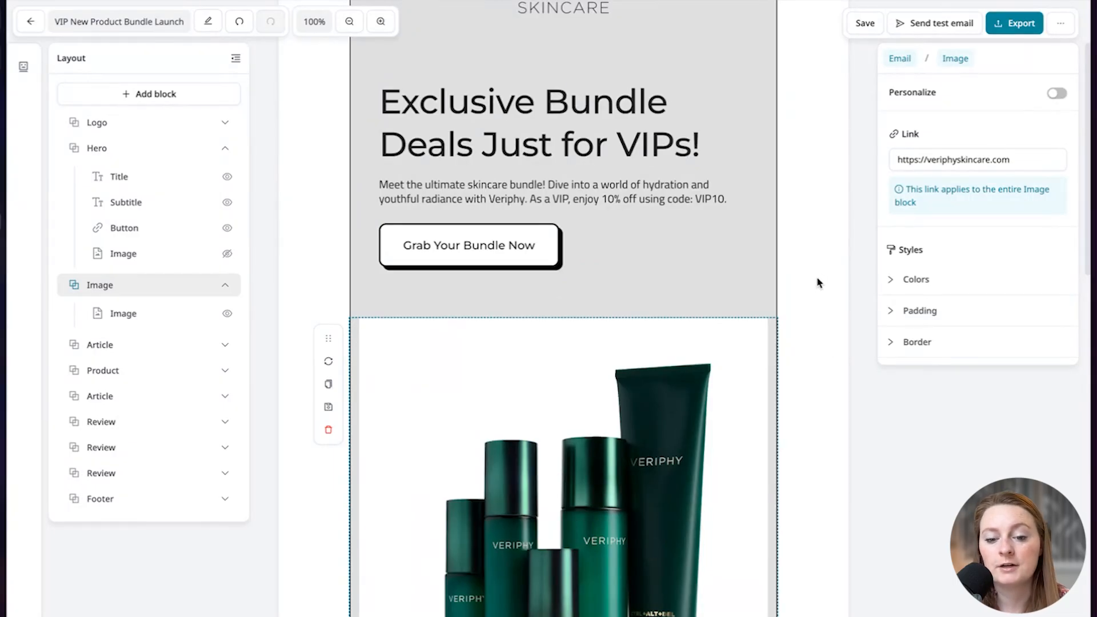
scroll(820, 279, down, 5)
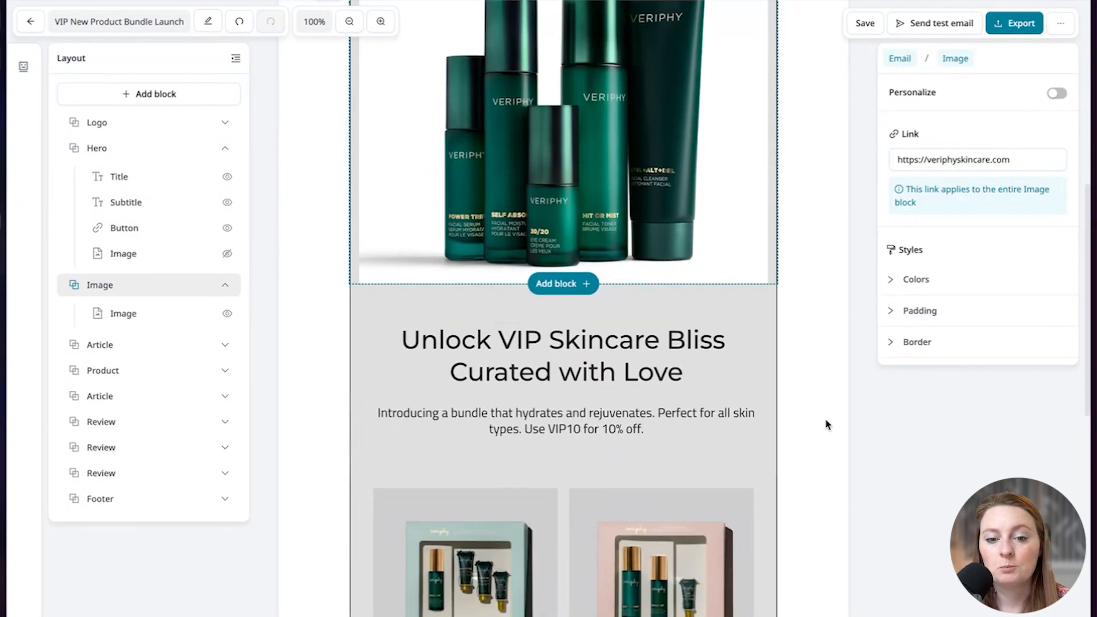
scroll(827, 425, down, 4)
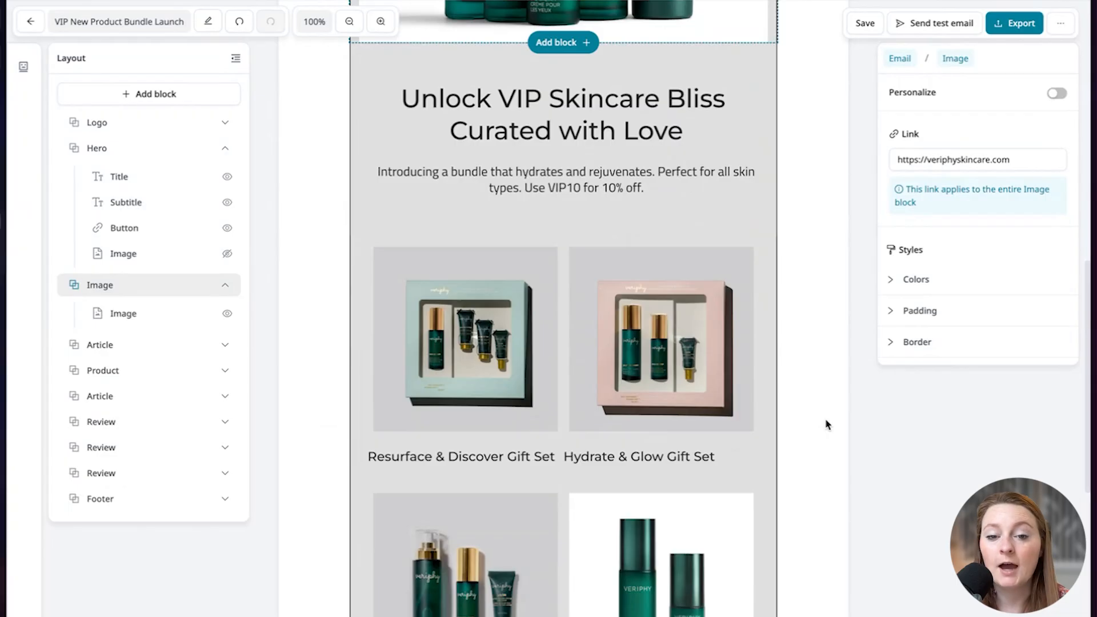
scroll(821, 424, down, 3)
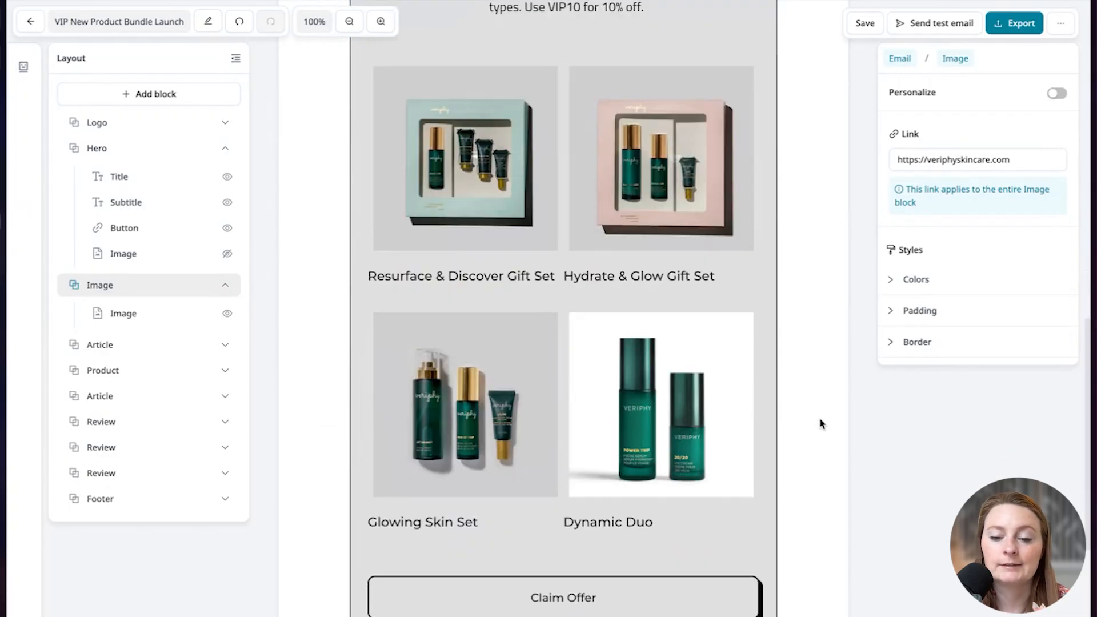
scroll(820, 424, down, 6)
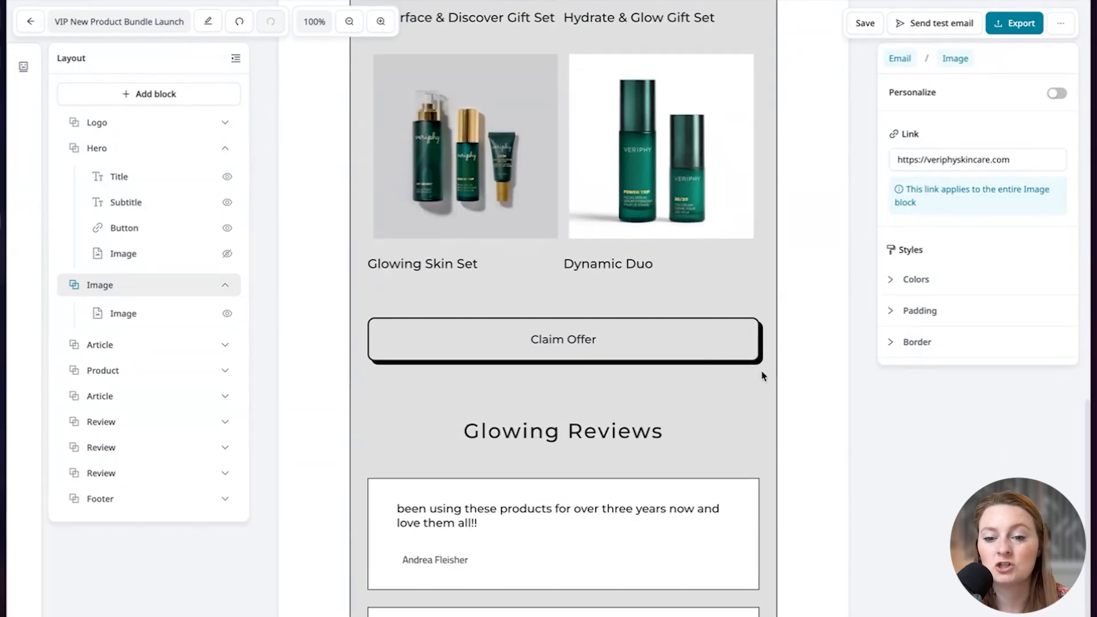
scroll(804, 421, down, 4)
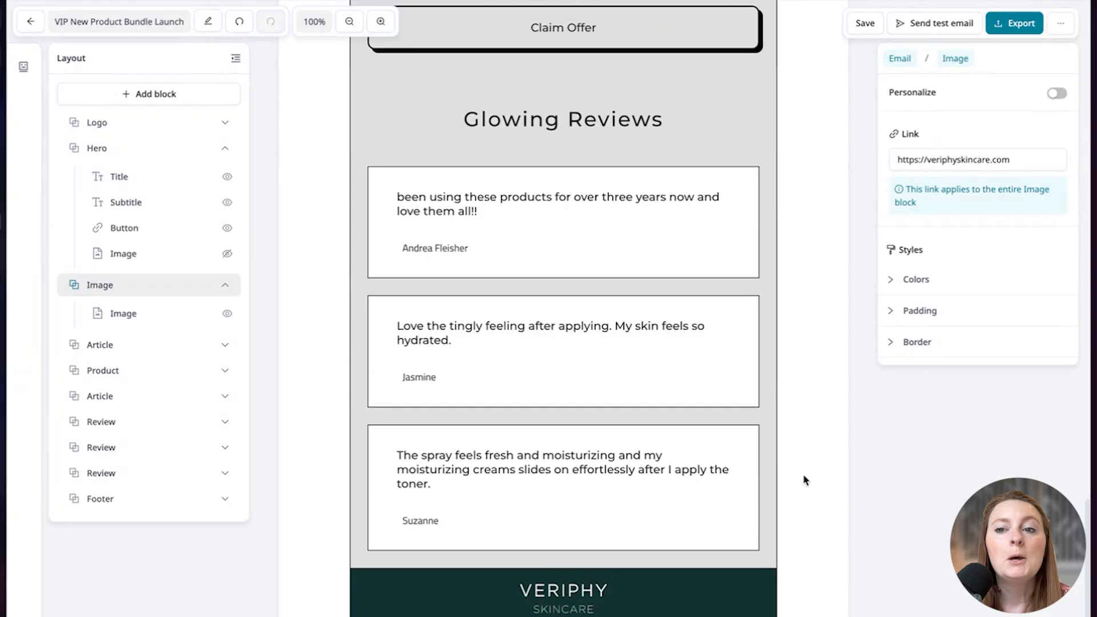
scroll(804, 480, up, 20)
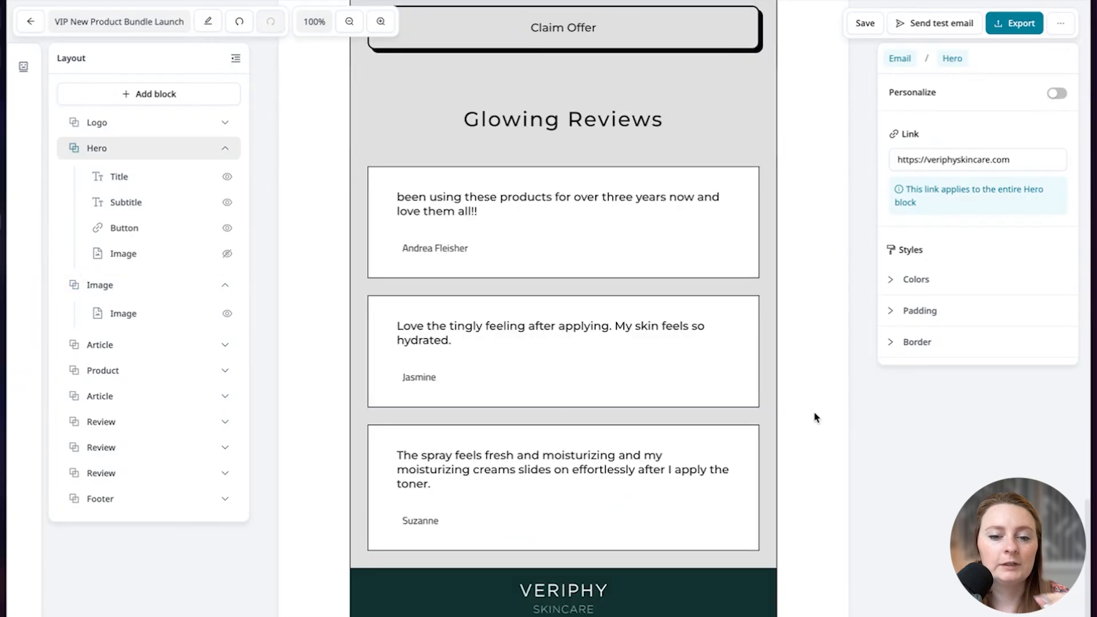
scroll(816, 418, up, 15)
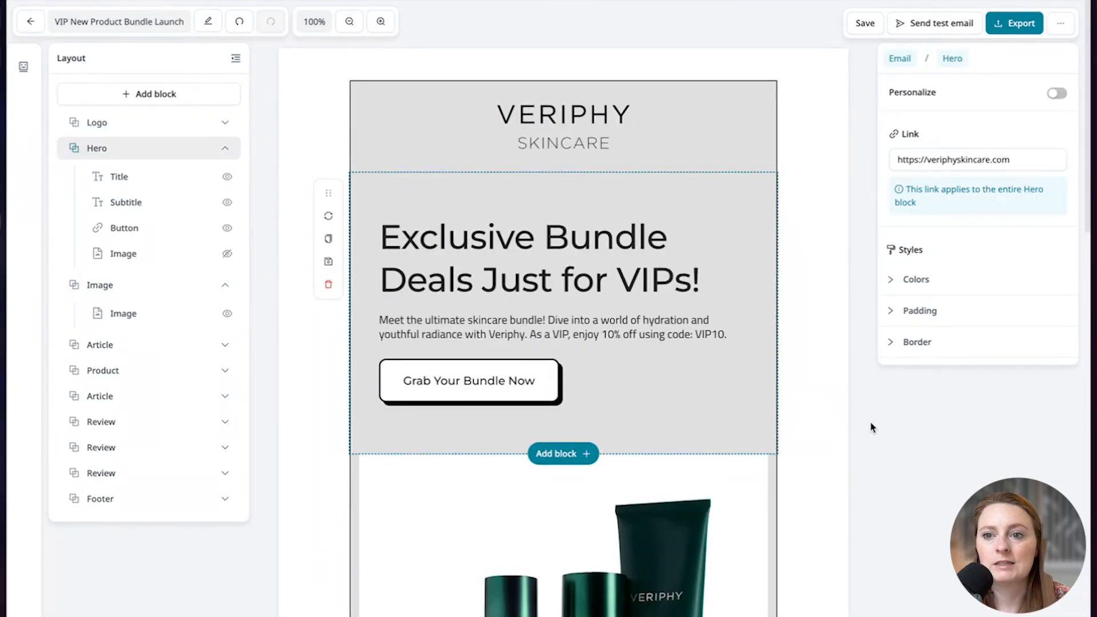
Step: Check the export options for the email, close them without exporting, and look over the main product image and the bundle section
click(1008, 31)
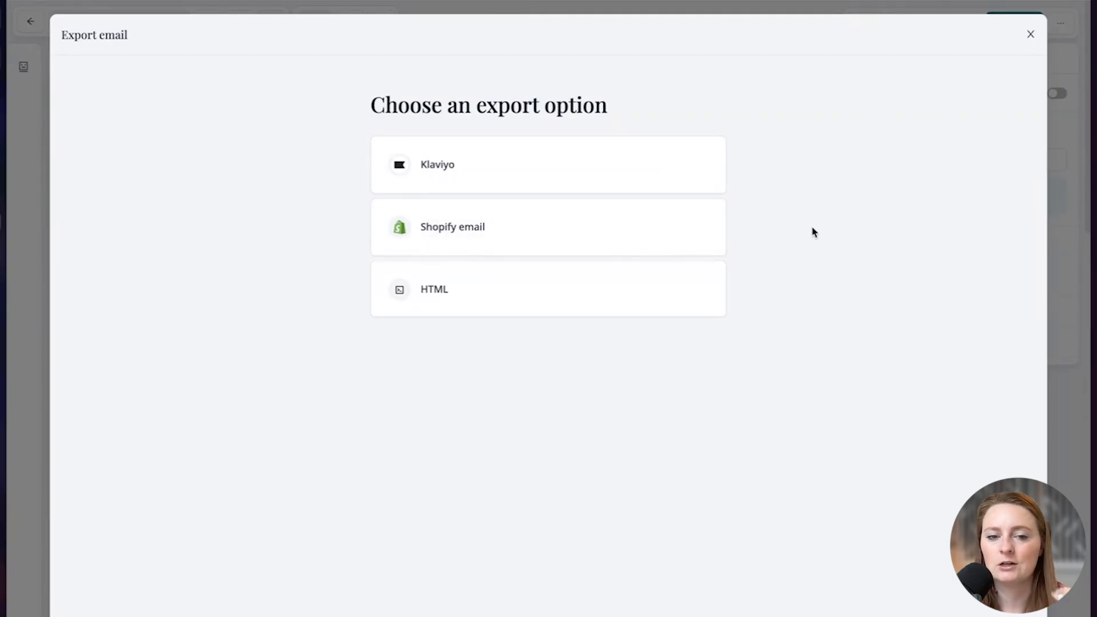
click(1031, 36)
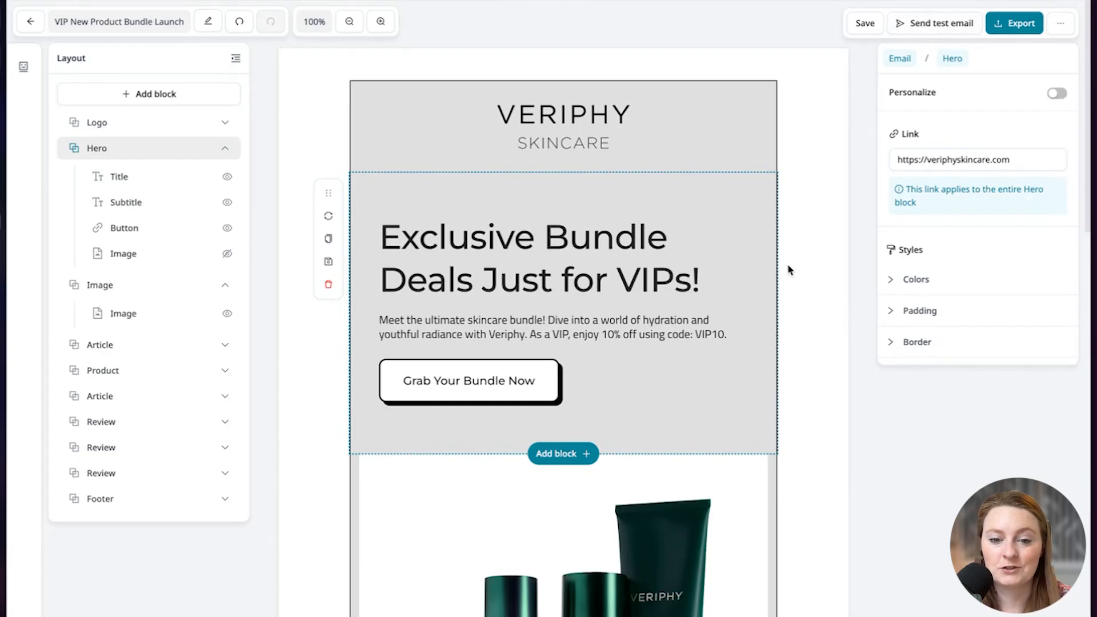
scroll(683, 420, down, 5)
click(683, 420)
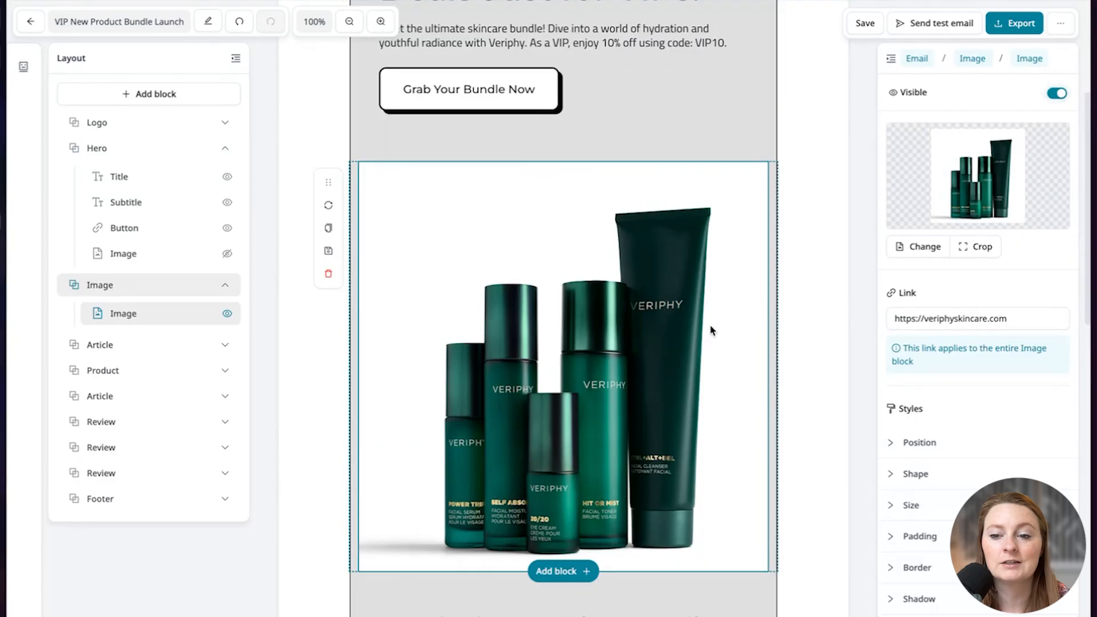
scroll(659, 460, down, 5)
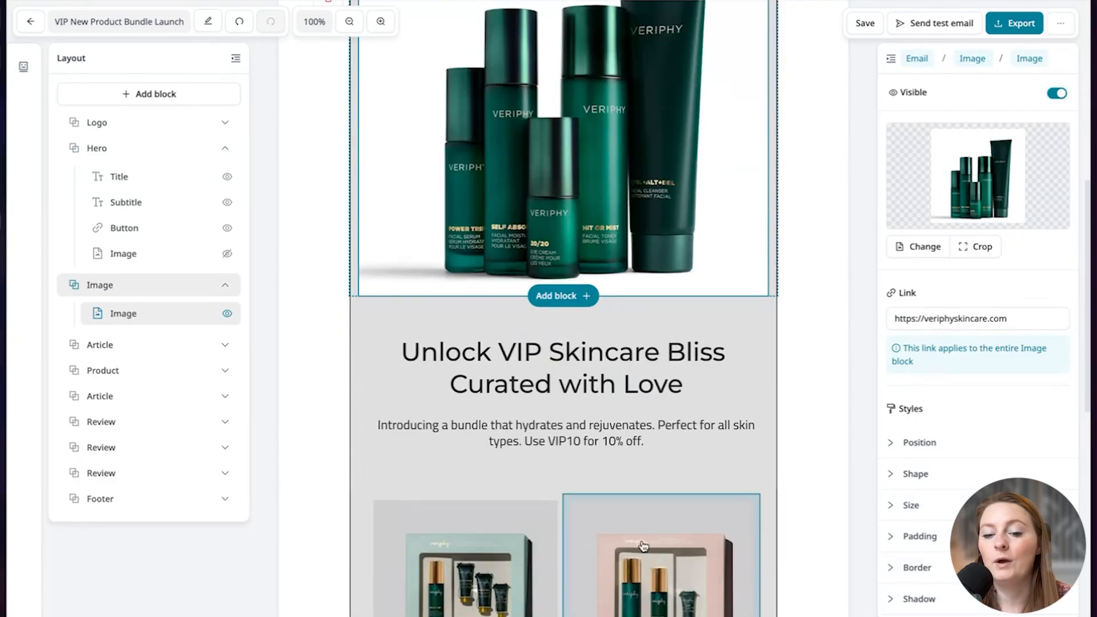
scroll(714, 502, down, 5)
scroll(742, 446, up, 11)
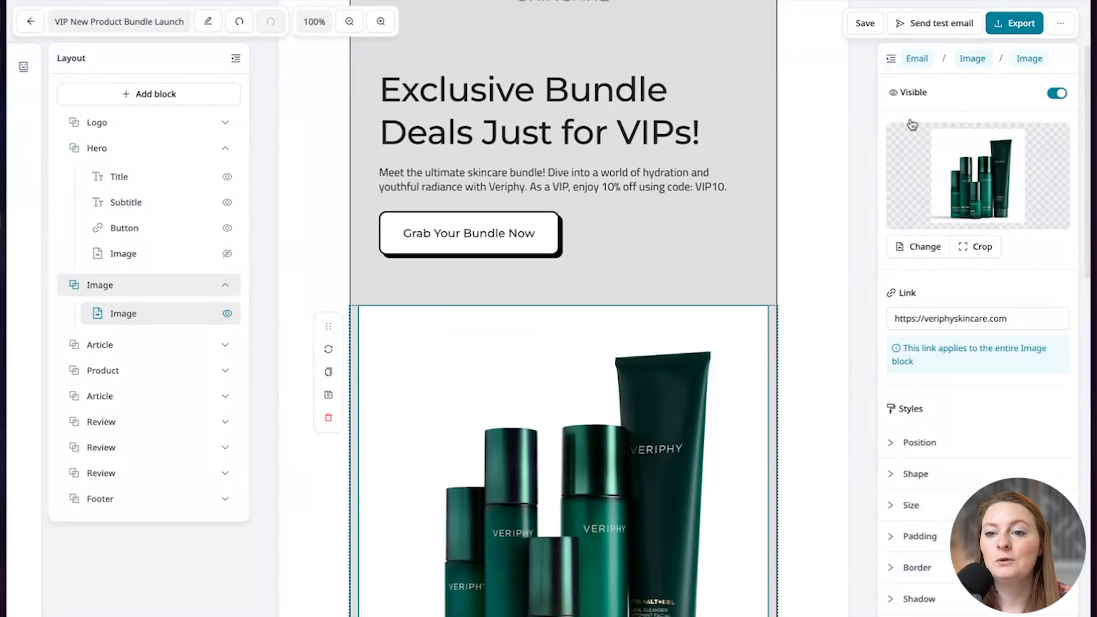
Step: Open the May 14 CTRL ALT DEL campaign from the calendar and examine its send settings, audience, Klaviyo connection and email content
click(810, 157)
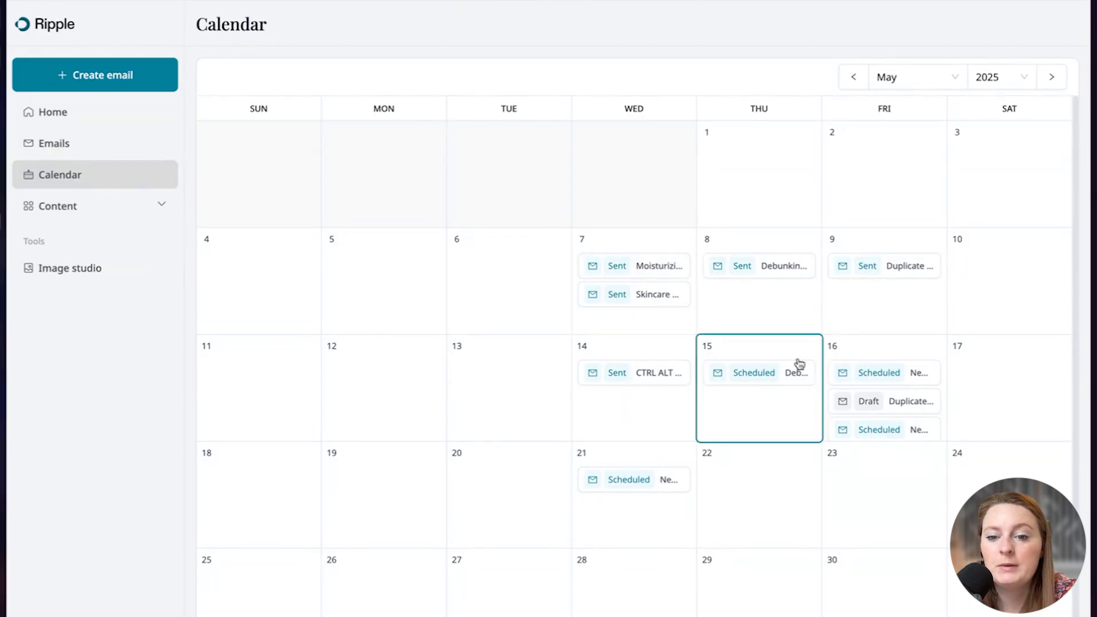
click(649, 376)
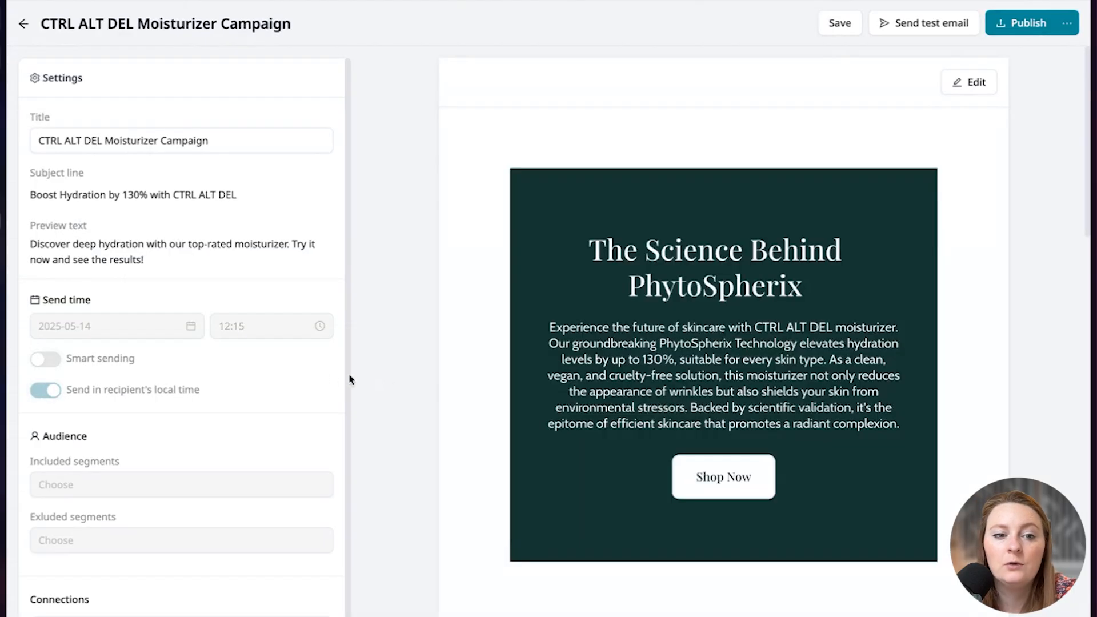
scroll(247, 419, down, 2)
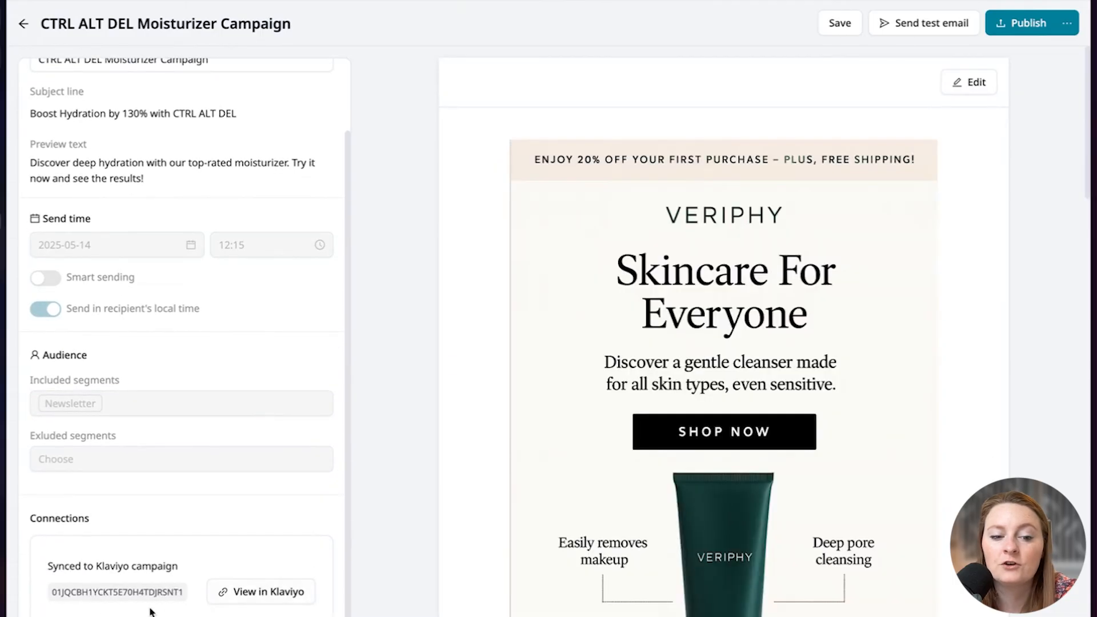
scroll(483, 452, down, 8)
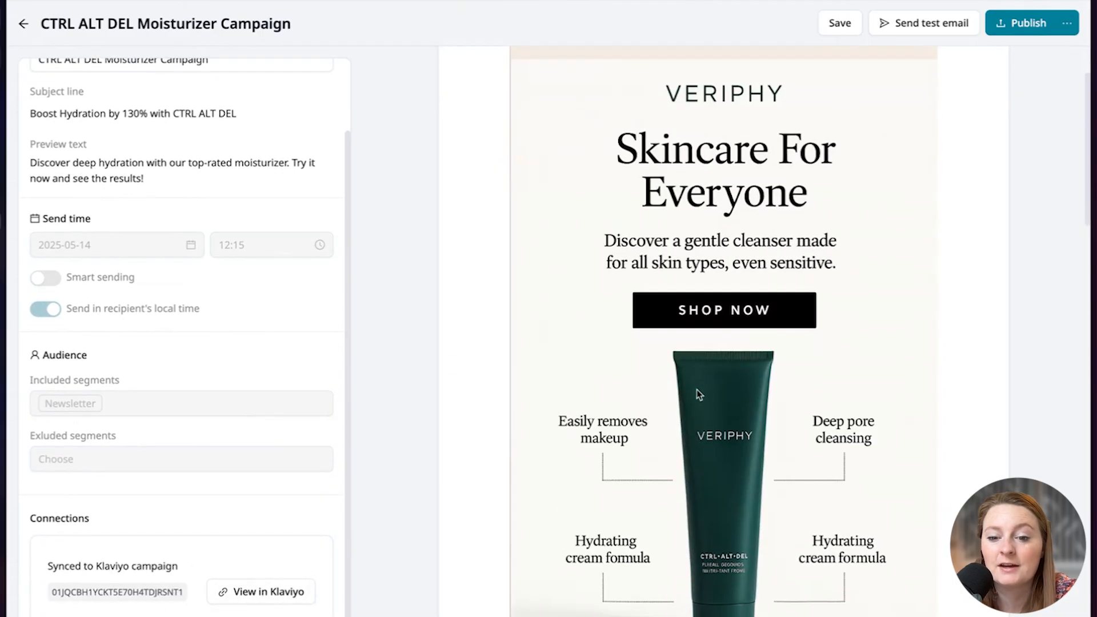
scroll(482, 453, down, 20)
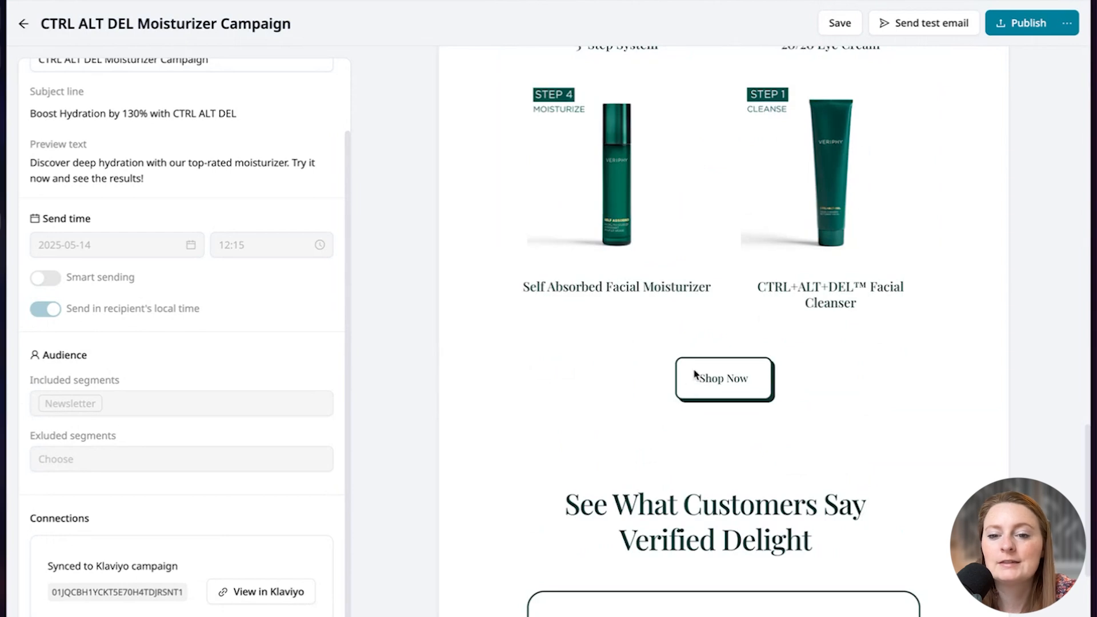
scroll(686, 407, down, 11)
scroll(686, 406, up, 20)
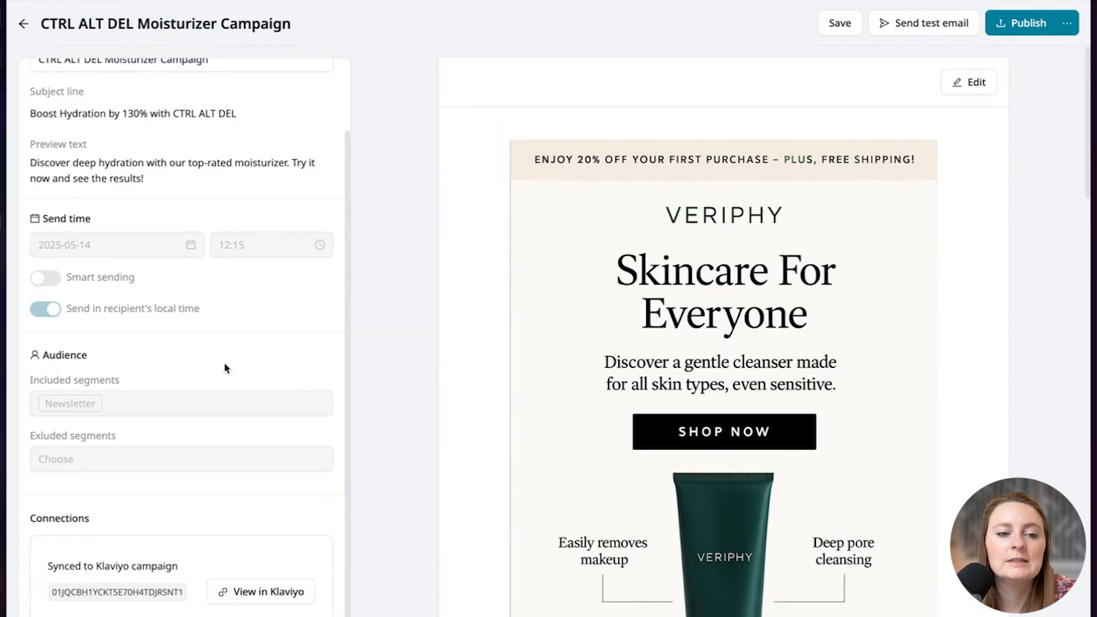
scroll(217, 364, up, 2)
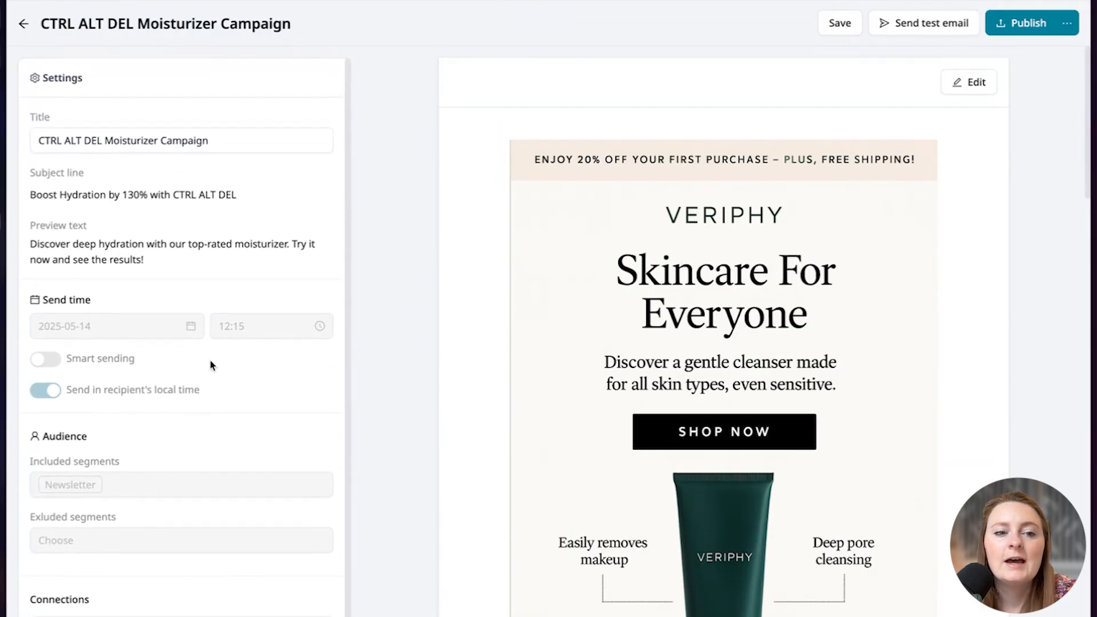
Step: Return to the calendar, open the email scheduled for May 21, look through its full content, and leave it
click(24, 24)
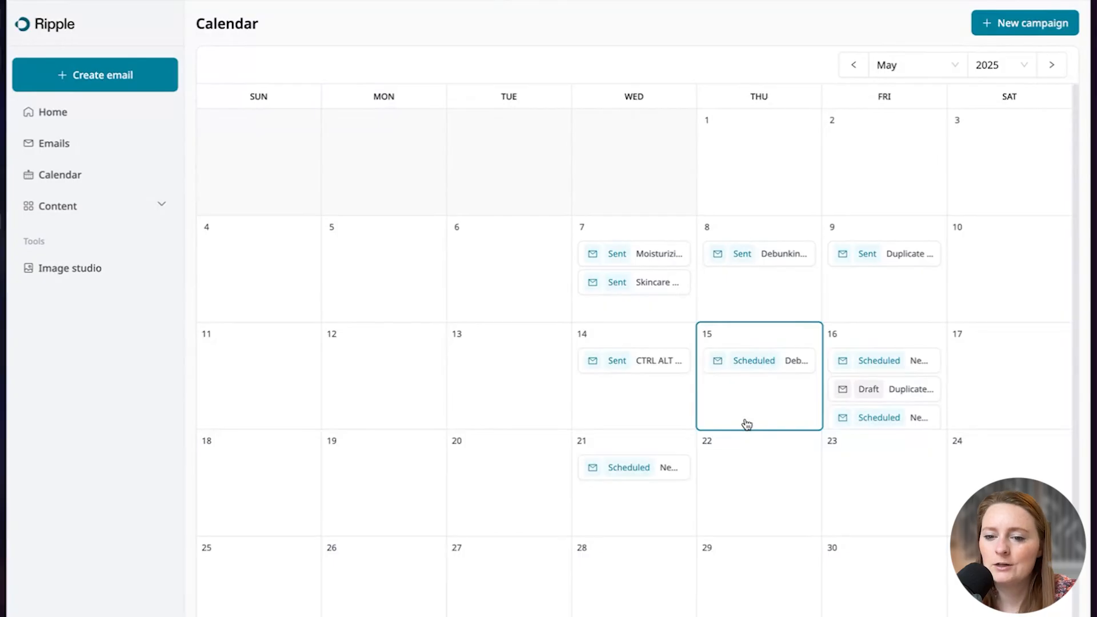
click(638, 475)
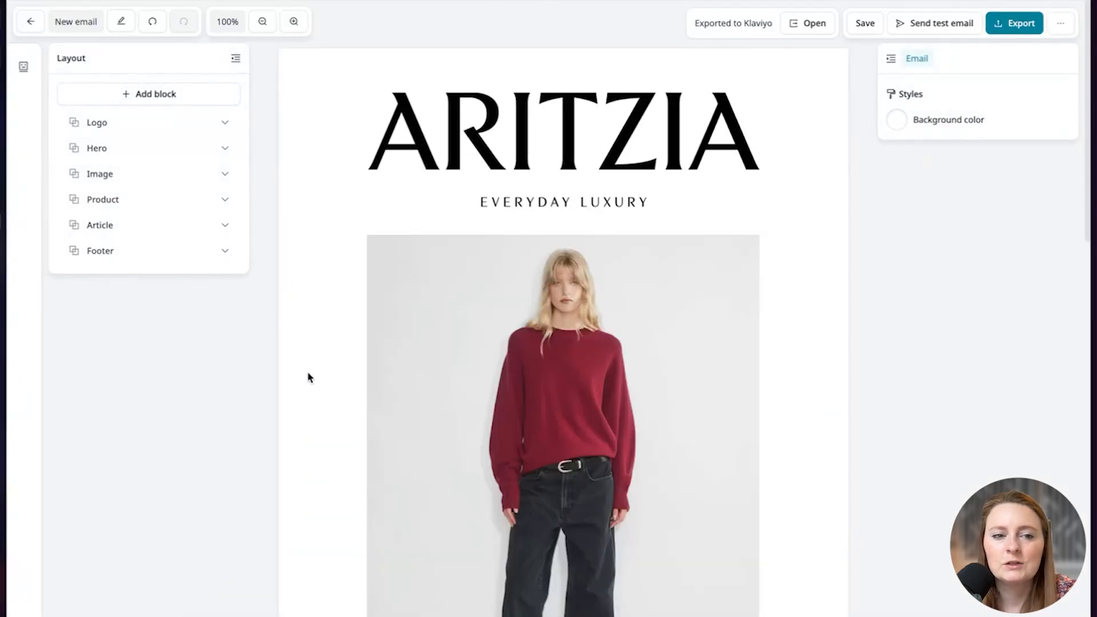
scroll(307, 376, down, 20)
scroll(306, 375, up, 20)
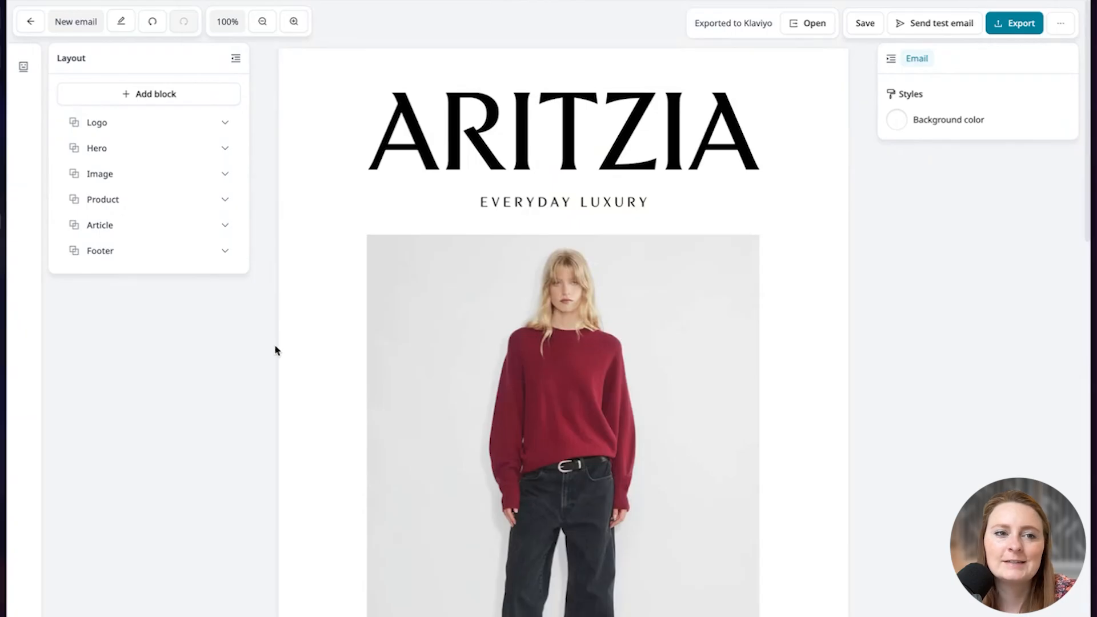
click(30, 21)
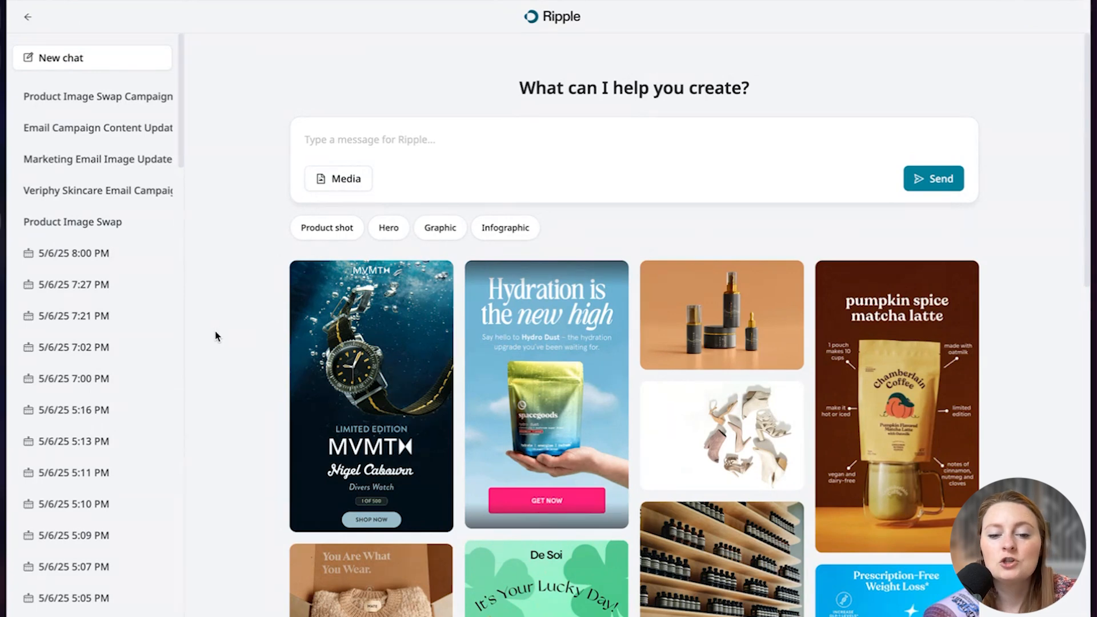
Step: Browse the sample image gallery in the image studio for product shot, hero, graphic and infographic examples
scroll(206, 409, down, 6)
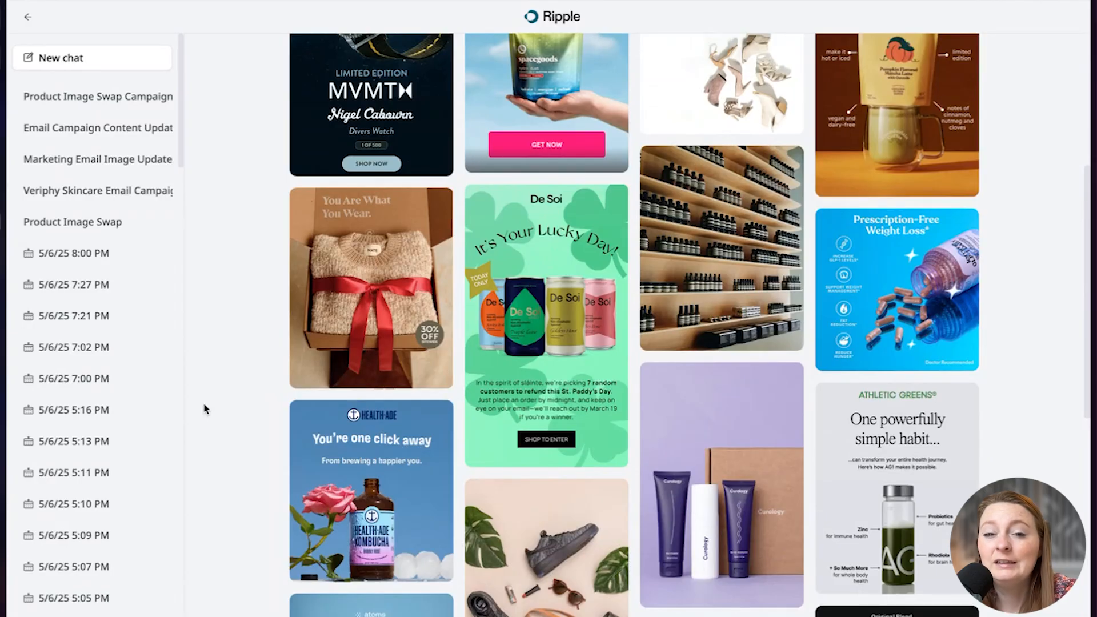
scroll(206, 409, down, 9)
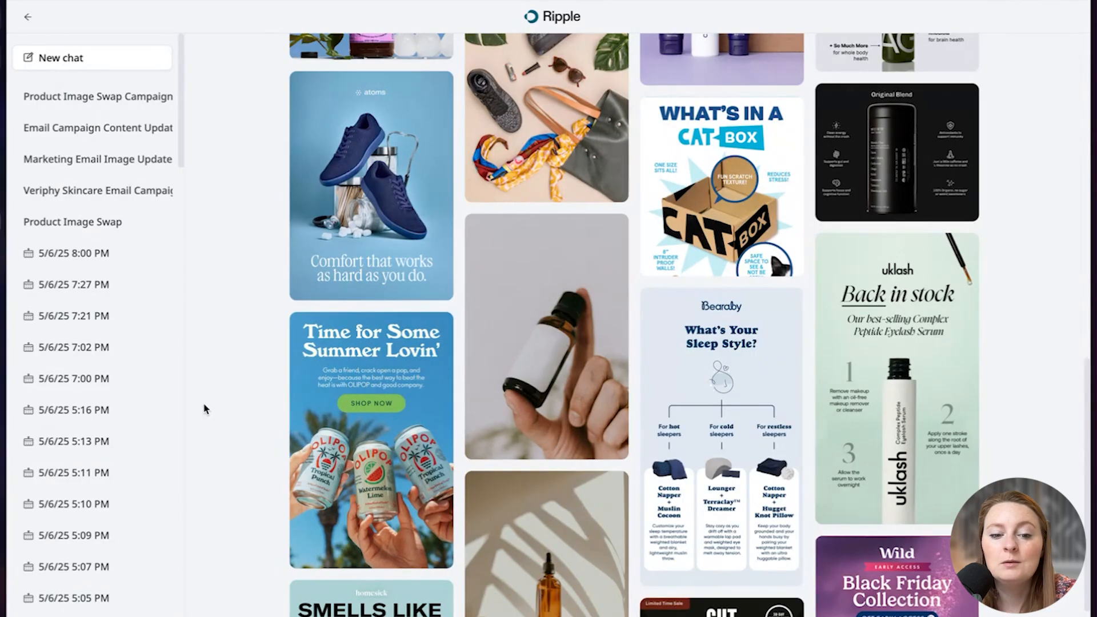
scroll(205, 409, down, 5)
scroll(206, 409, up, 10)
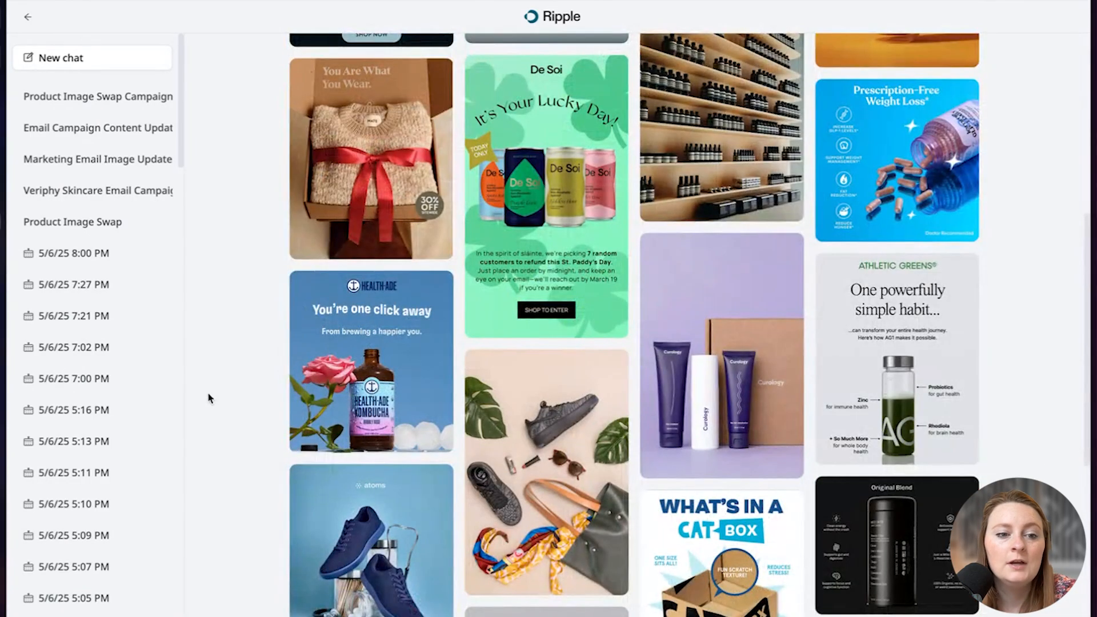
Step: Review the past image chats on email content update, marketing email image update, Veriphy skincare email campaign and product image swap
click(95, 126)
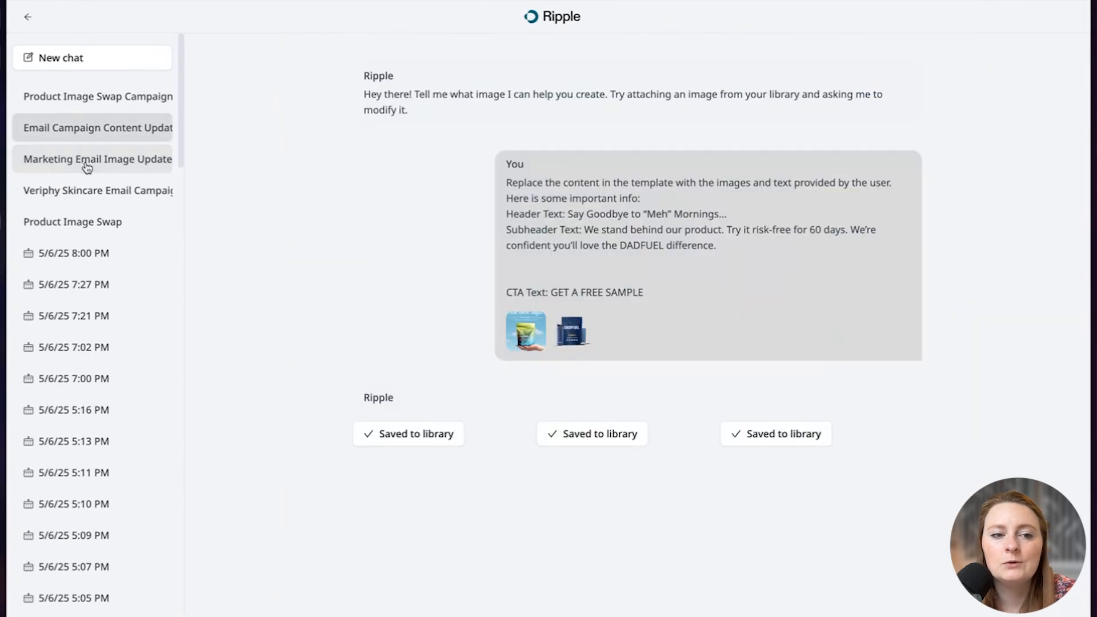
click(84, 165)
click(85, 192)
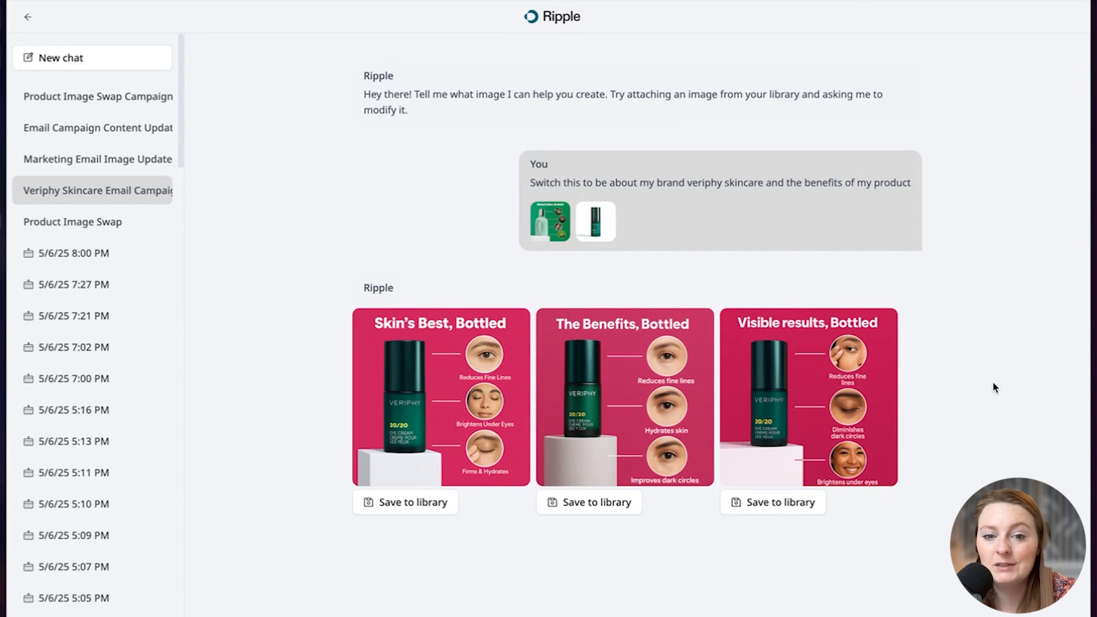
click(95, 227)
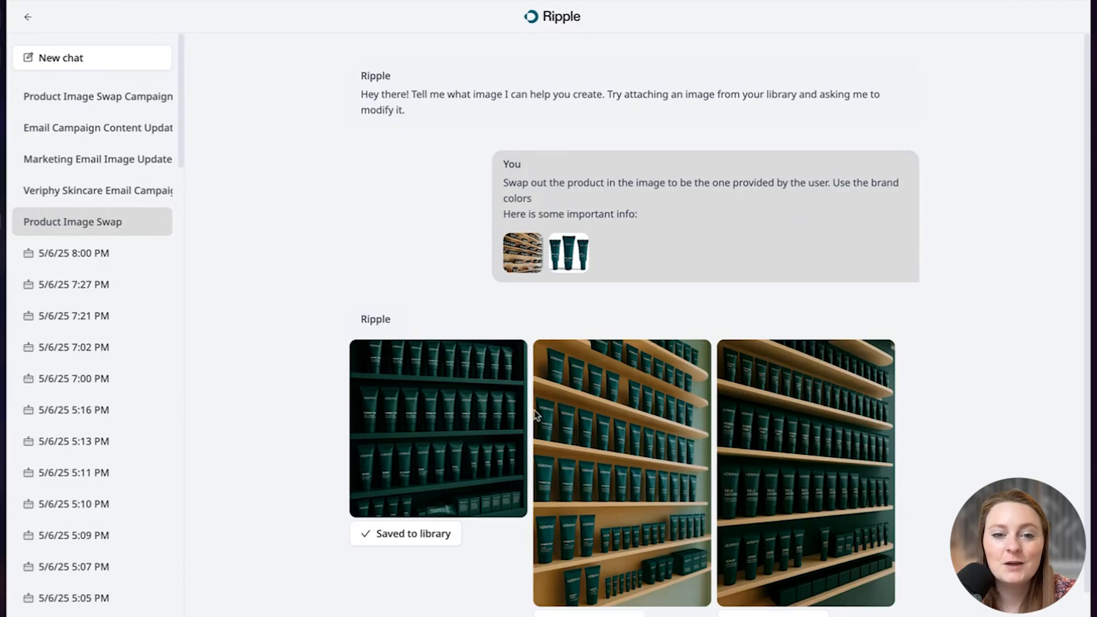
Step: Examine the product swap prompts and generated images in the 7:27 PM, 7:00 PM and 5:11 PM chats
click(69, 292)
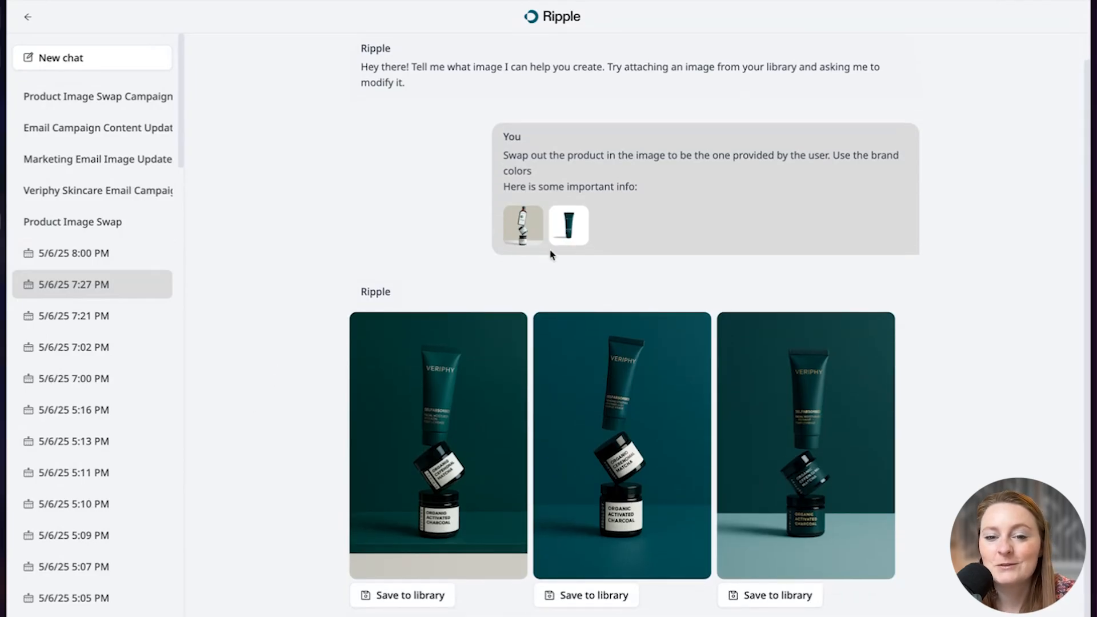
click(95, 389)
click(77, 480)
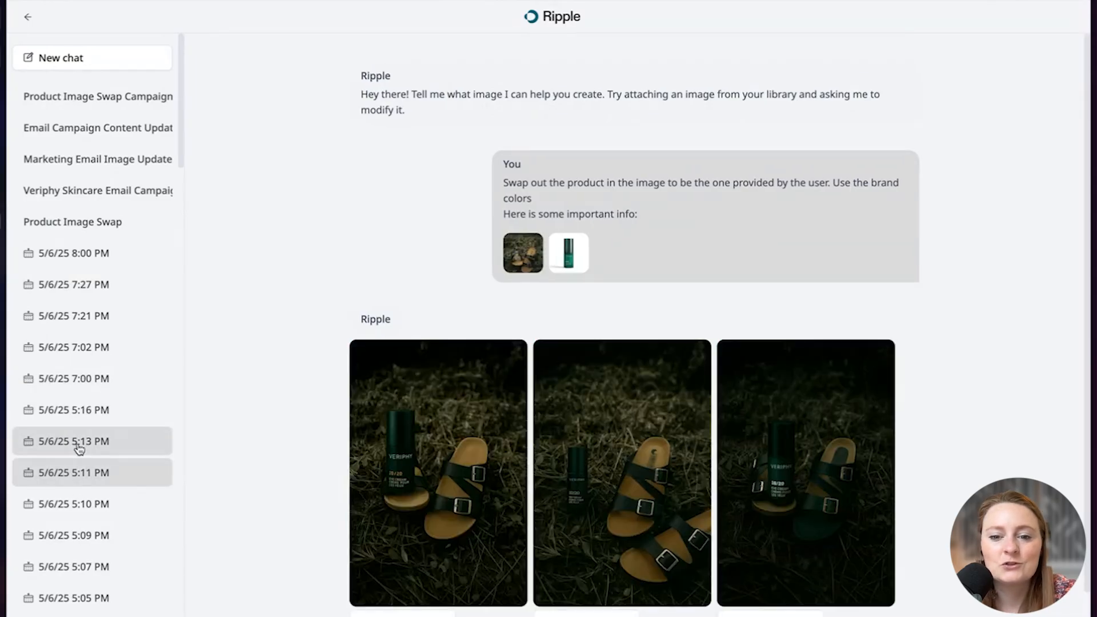
Step: Compare the original product swap images with the brand-color versions in the 5:09 PM chat
click(87, 534)
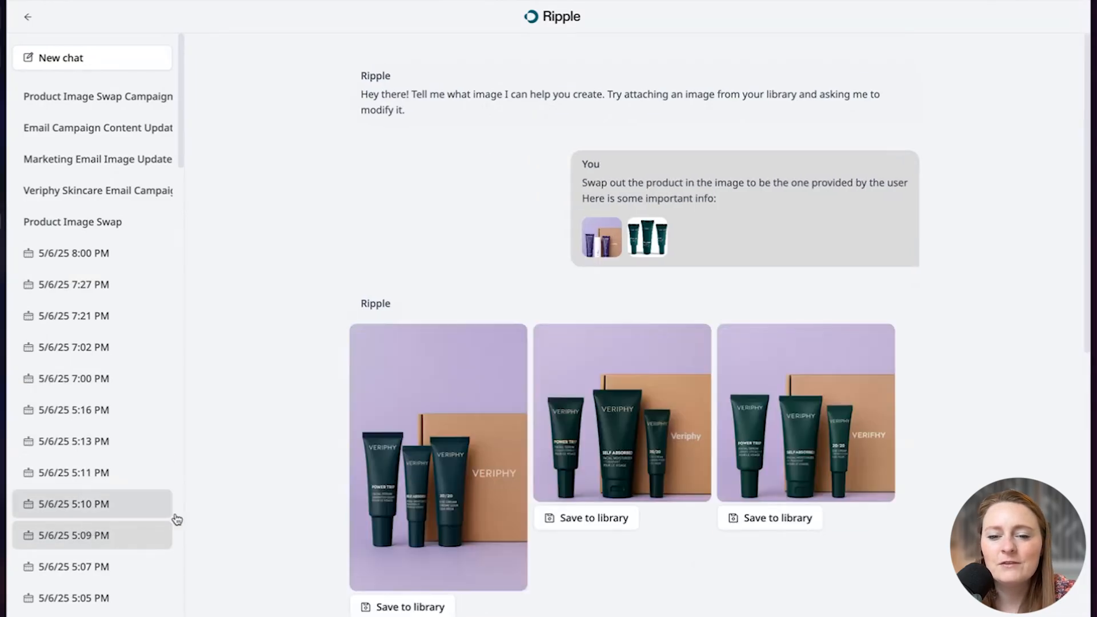
scroll(380, 447, down, 7)
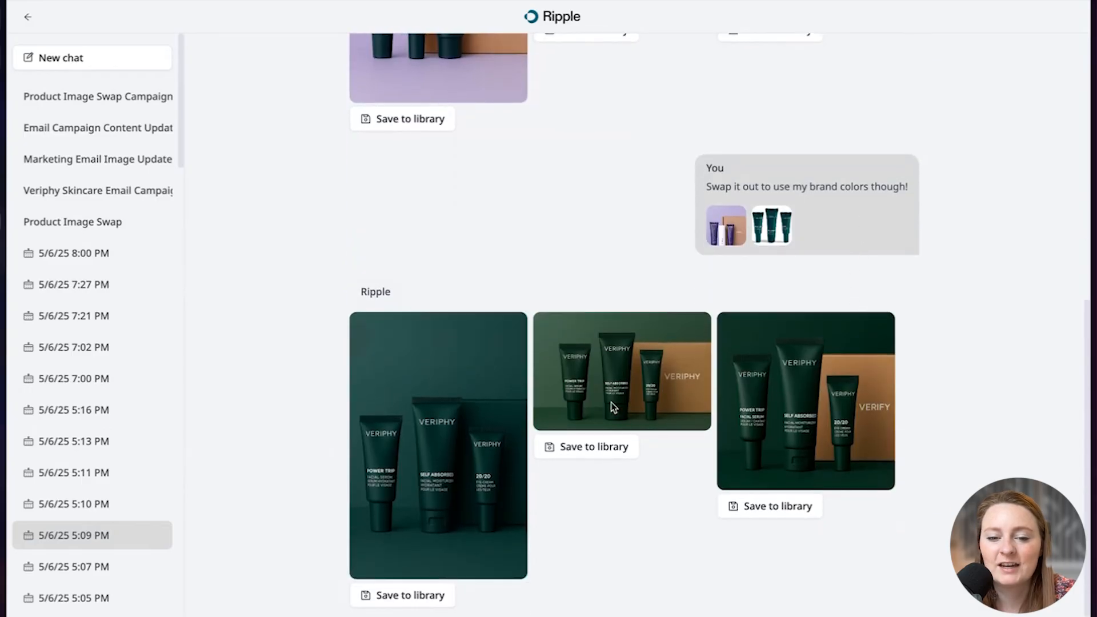
scroll(576, 397, up, 5)
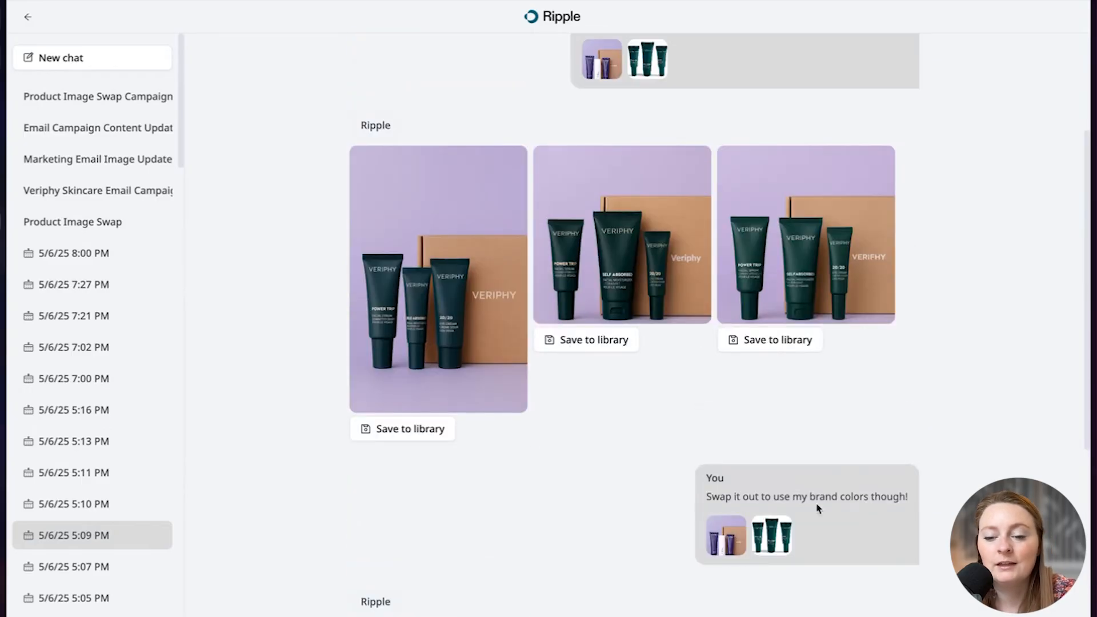
scroll(737, 498, down, 5)
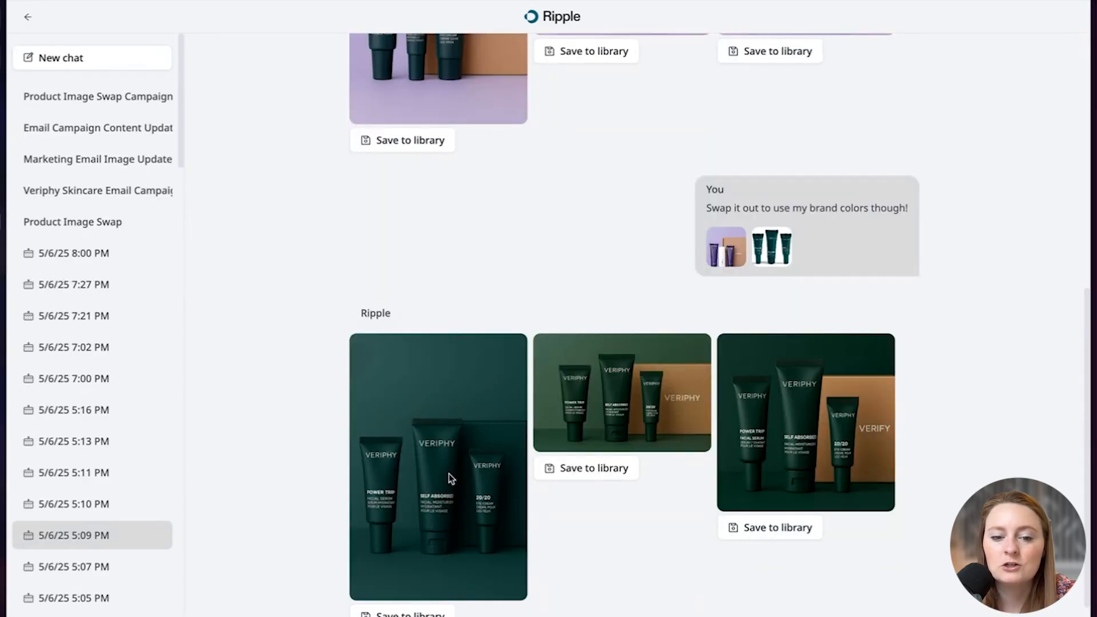
scroll(259, 485, up, 5)
Step: Examine the product swap images in the 5:07 PM and 5:05 PM chats and the infographics in the 4:41 PM chat
click(98, 576)
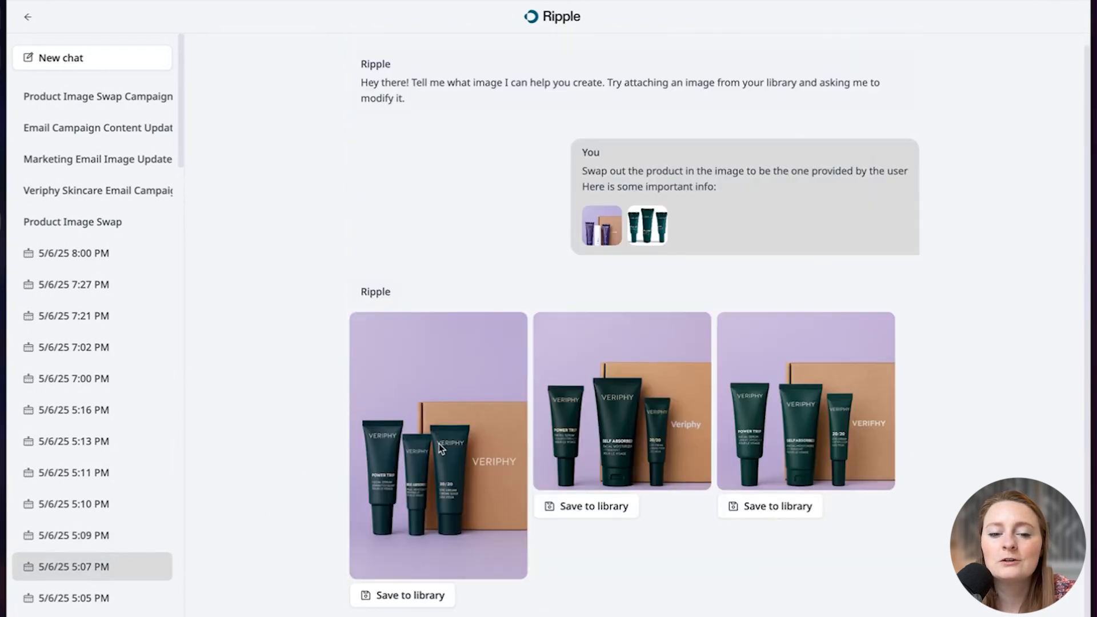
click(85, 605)
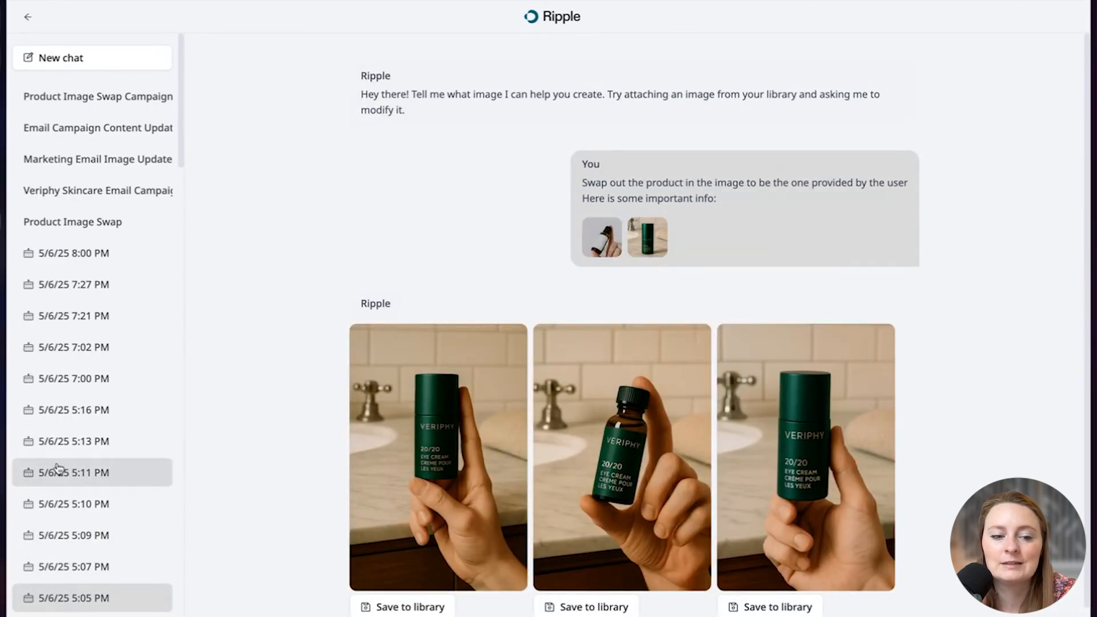
scroll(80, 526, down, 5)
click(78, 506)
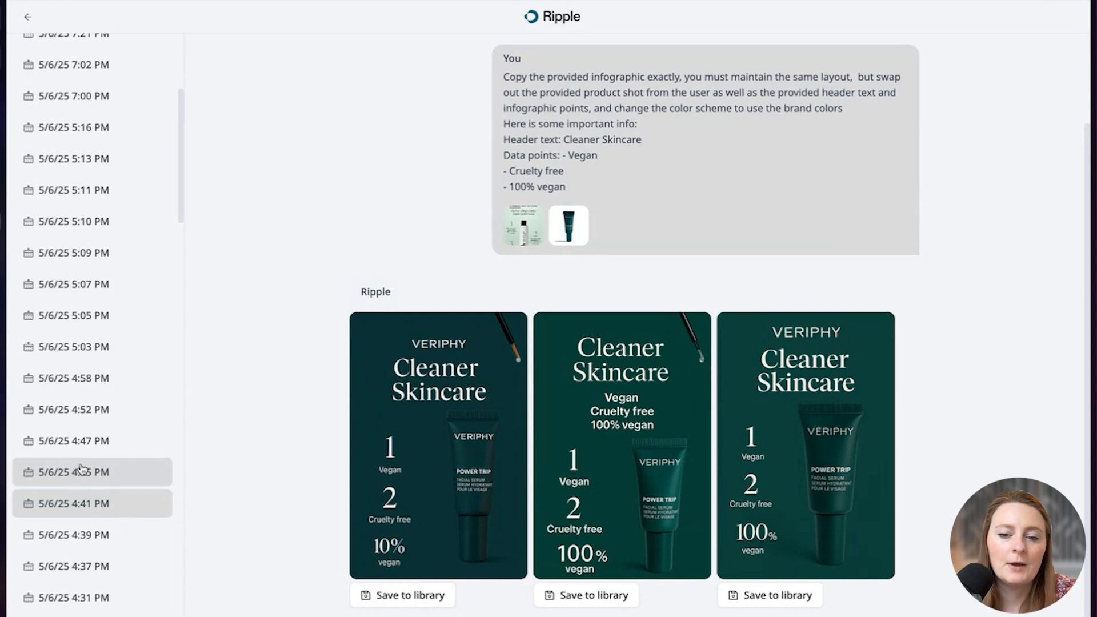
Step: Open the 4:28 PM chat to view its illustrated Christmas product backgrounds, and look over the chat history
scroll(86, 491, down, 3)
click(76, 521)
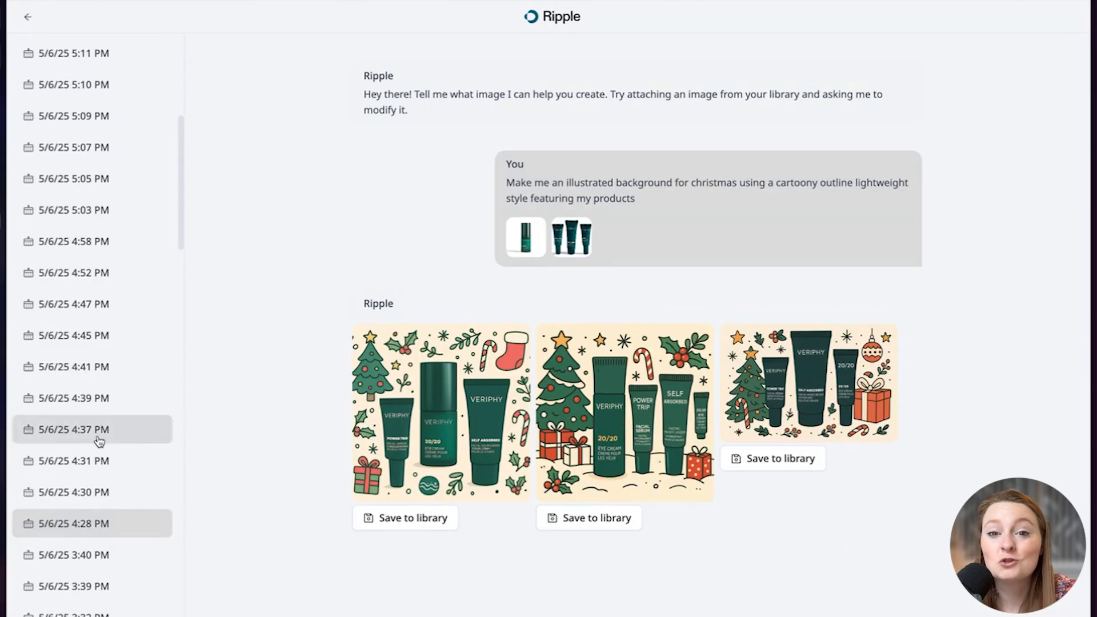
scroll(98, 440, up, 8)
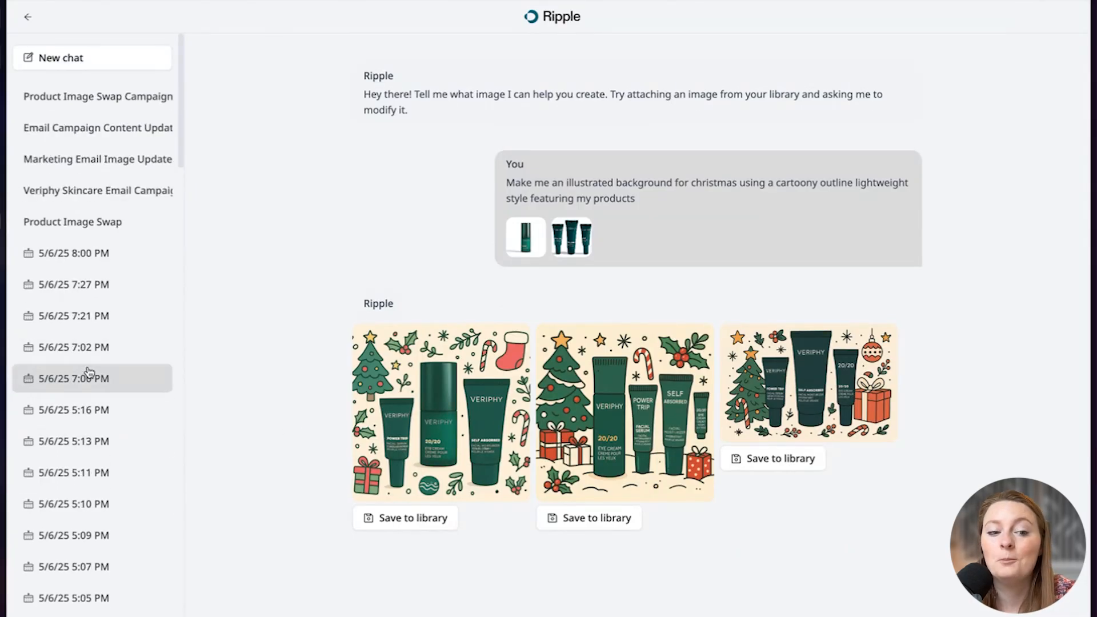
scroll(89, 371, down, 5)
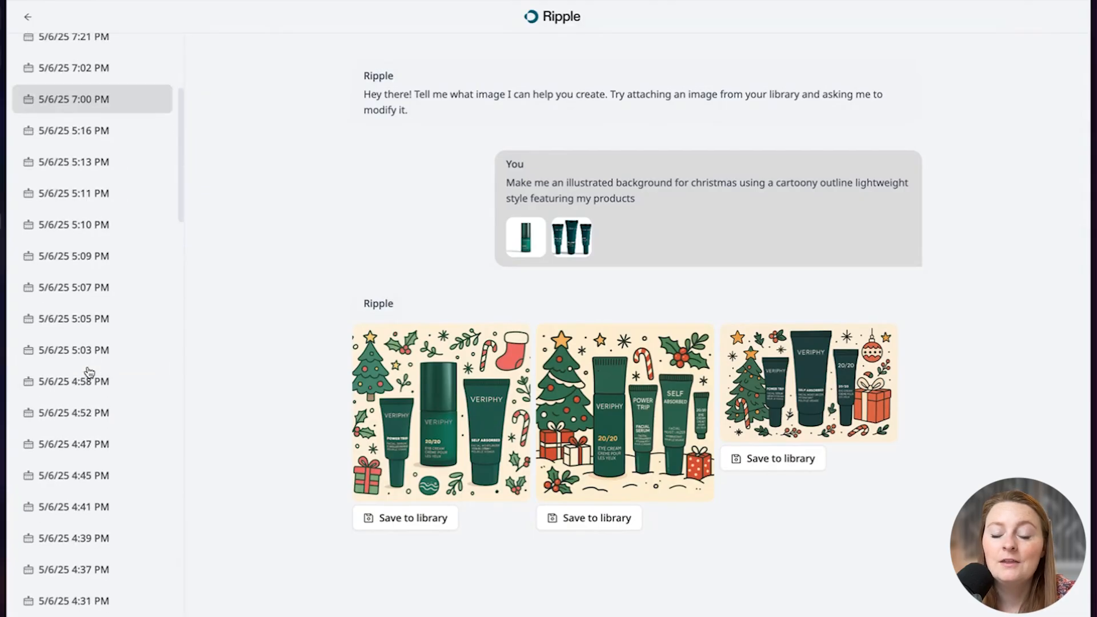